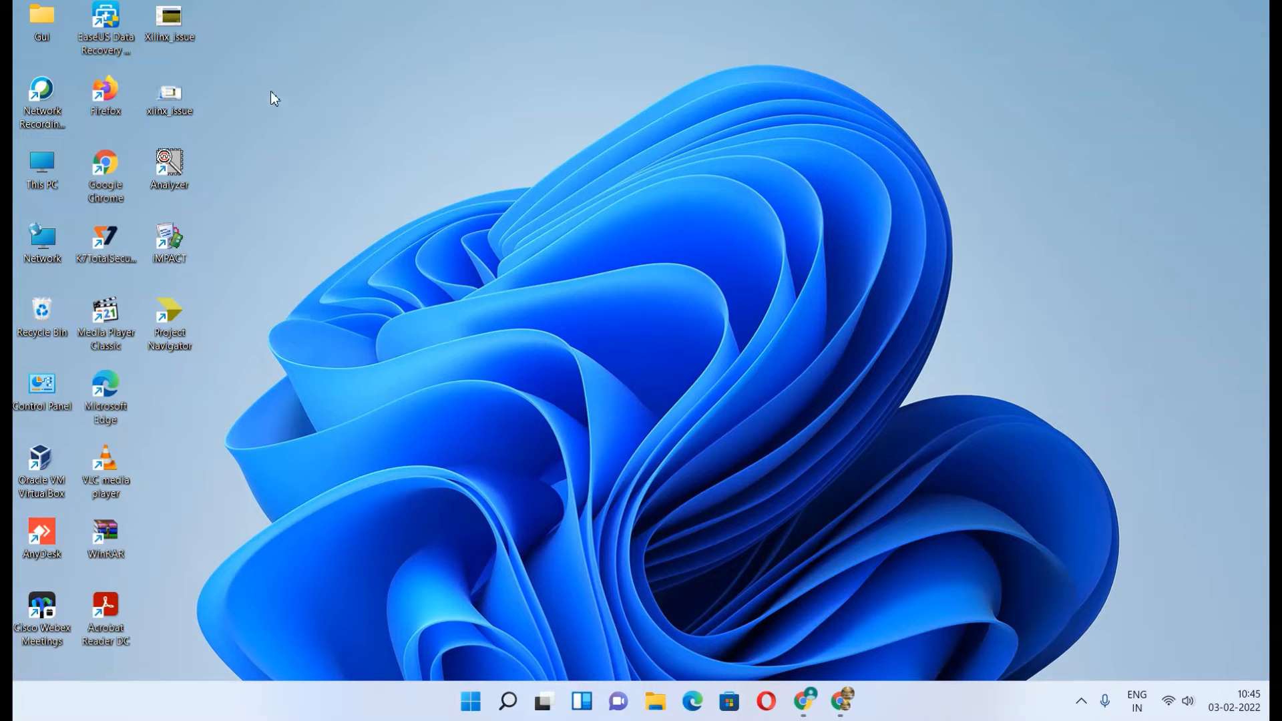
Step: View the Xilinx_issue image from the desktop and close it
double_click(180, 34)
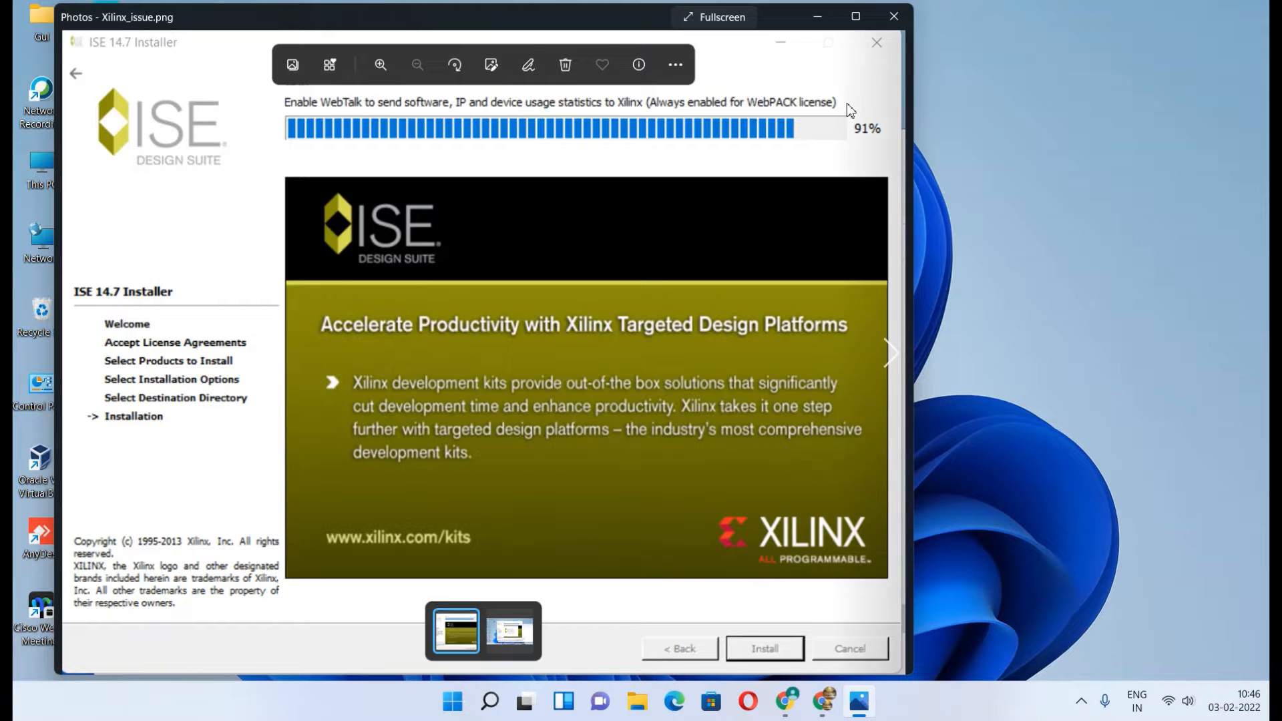
click(902, 27)
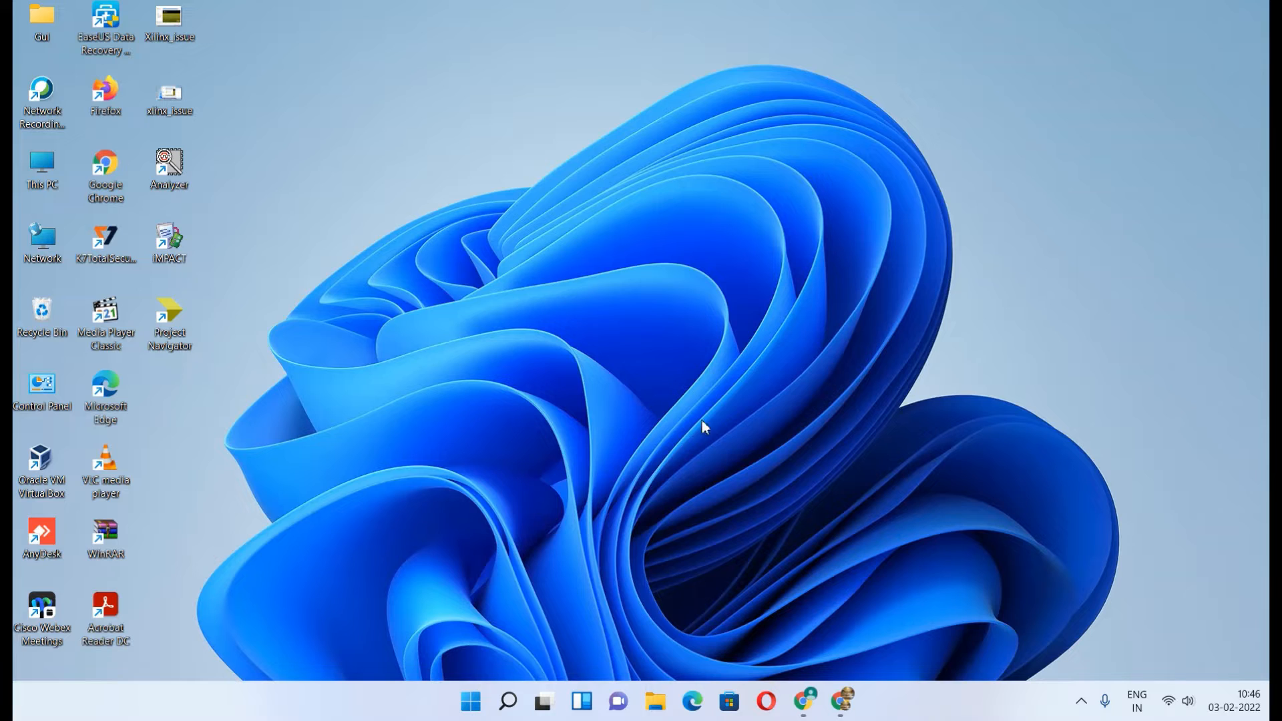
Step: Switch to the Xilinx Downloads page in Chrome and expand version 14.7 in the ISE Archive
mouse_move(815, 696)
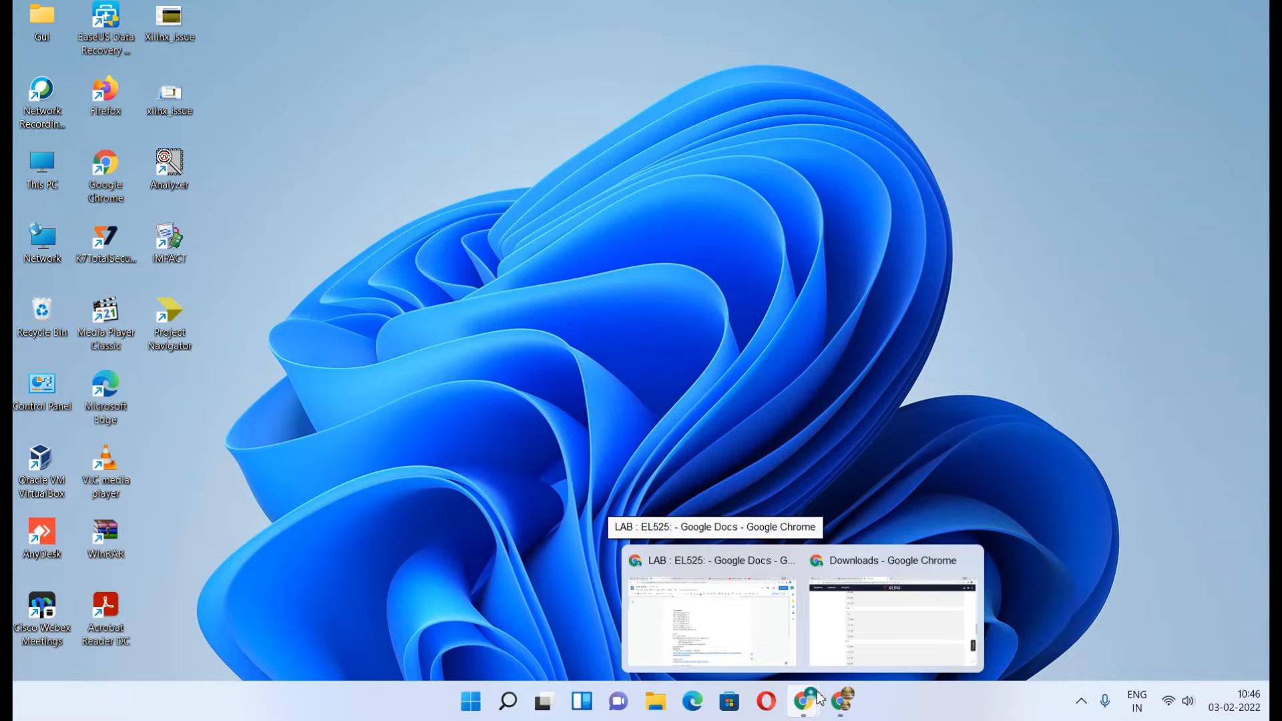
click(872, 620)
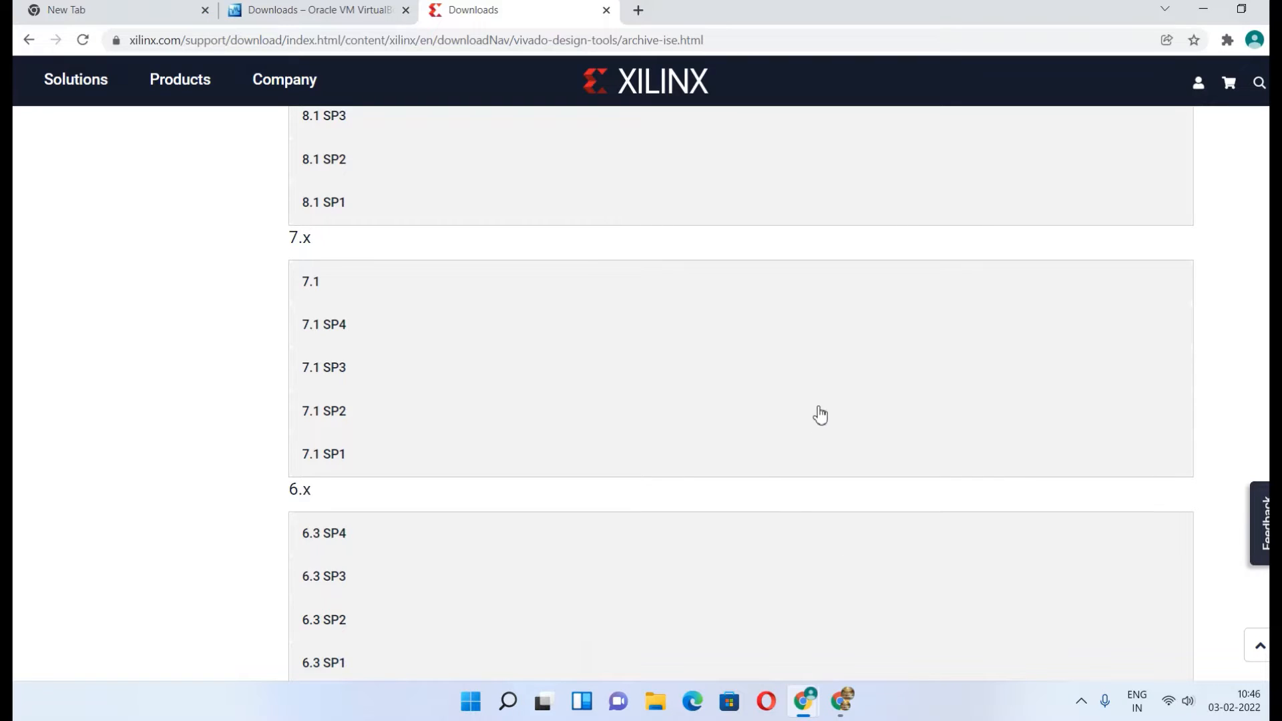
scroll(820, 415, up, 20)
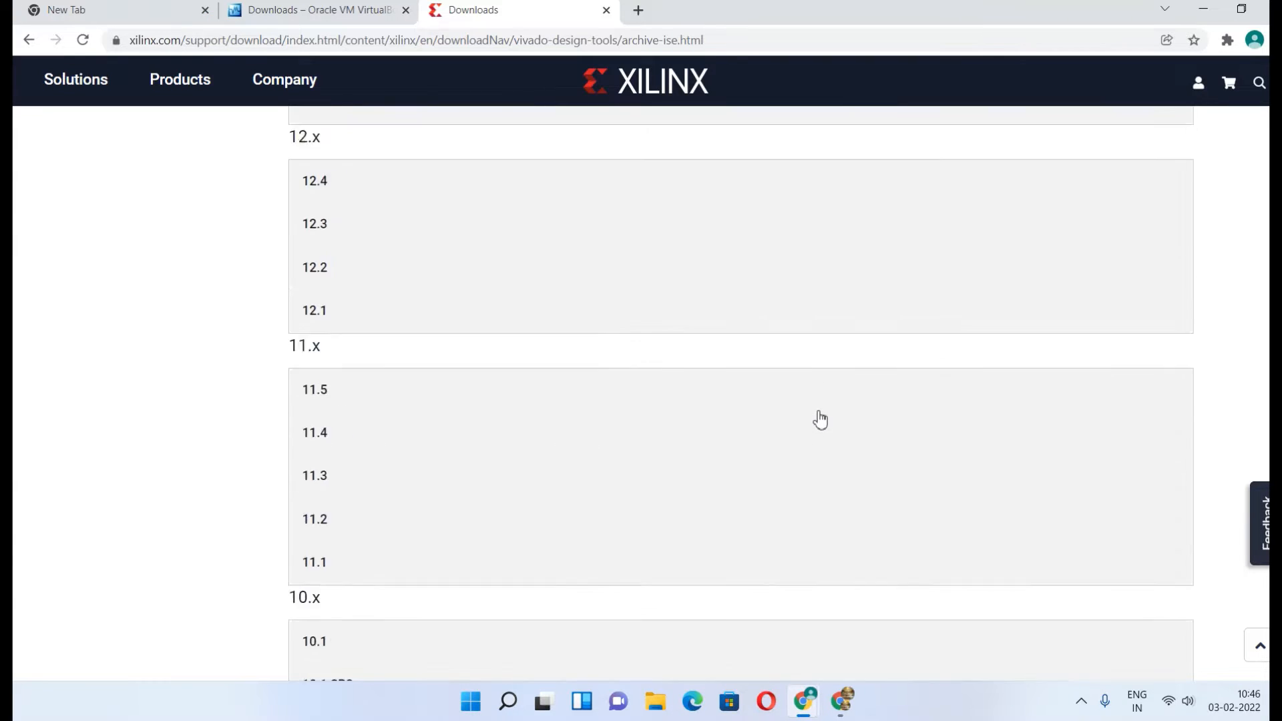
scroll(820, 419, up, 15)
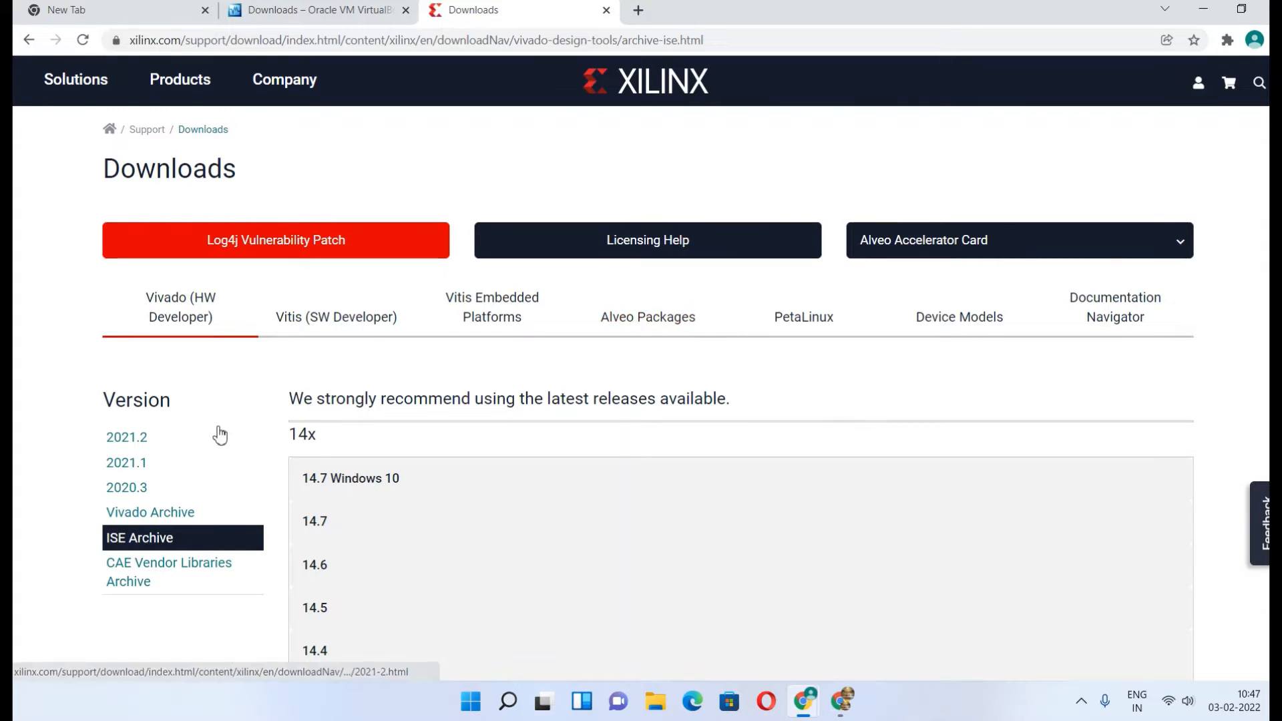
scroll(217, 434, down, 1)
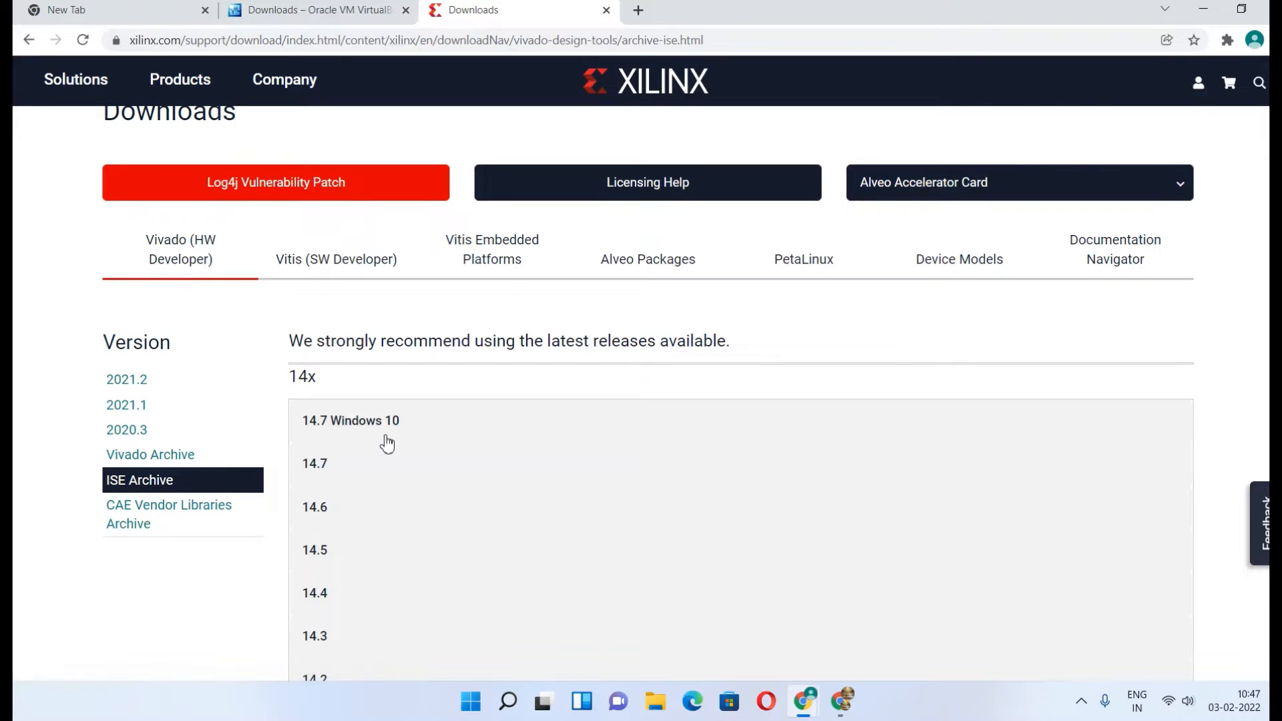
scroll(381, 439, down, 1)
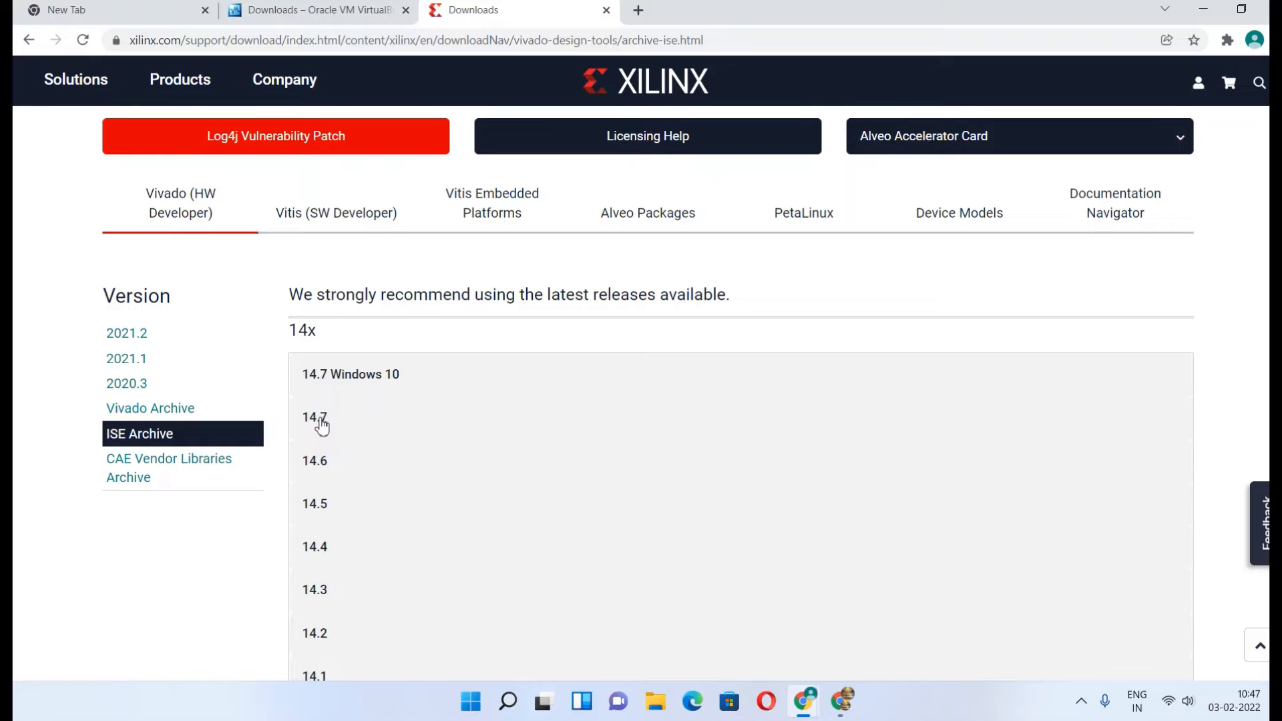
click(320, 422)
Step: Examine the multi-file and single-file installer downloads offered for ISE Design Suite 14.7
scroll(614, 525, down, 15)
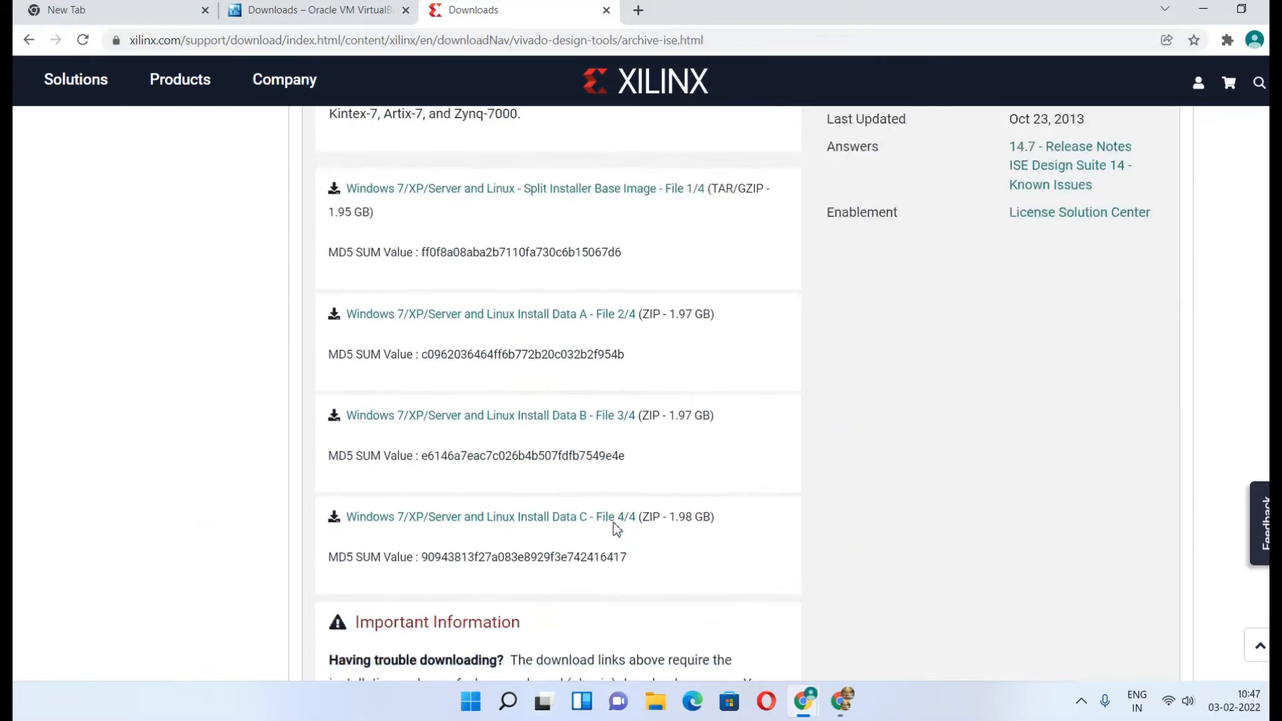
scroll(614, 528, down, 13)
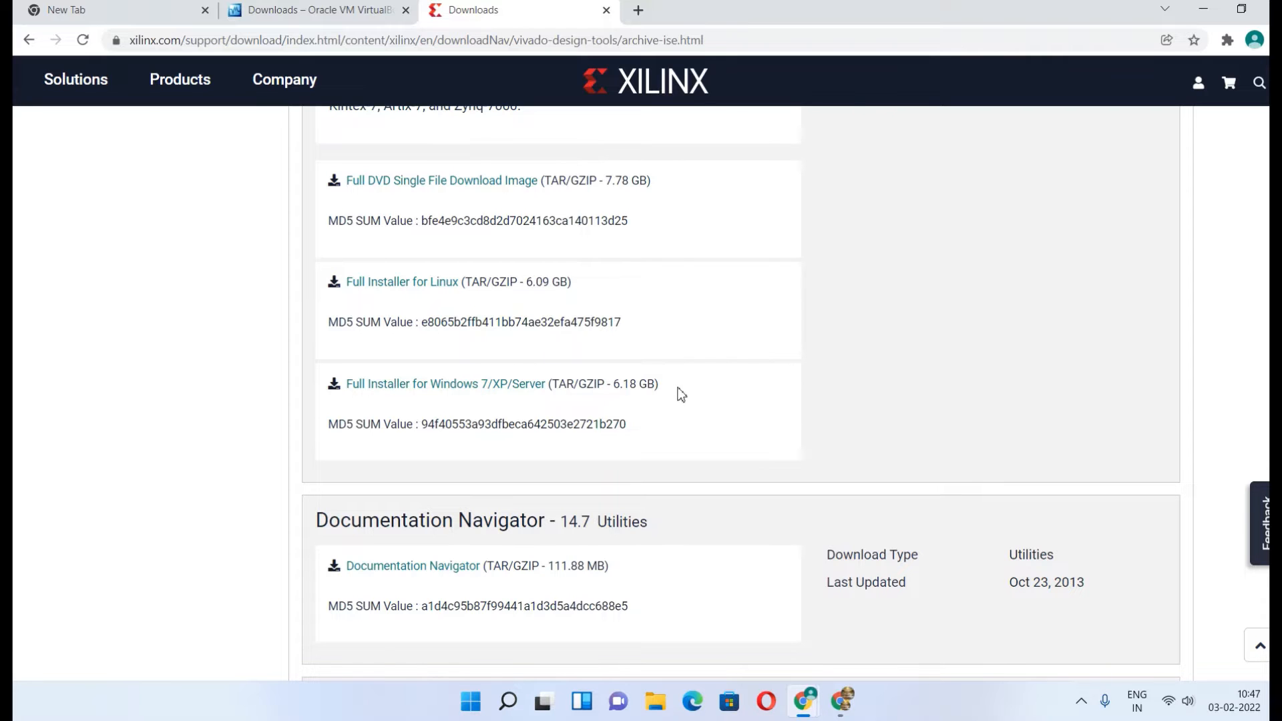
scroll(596, 304, up, 7)
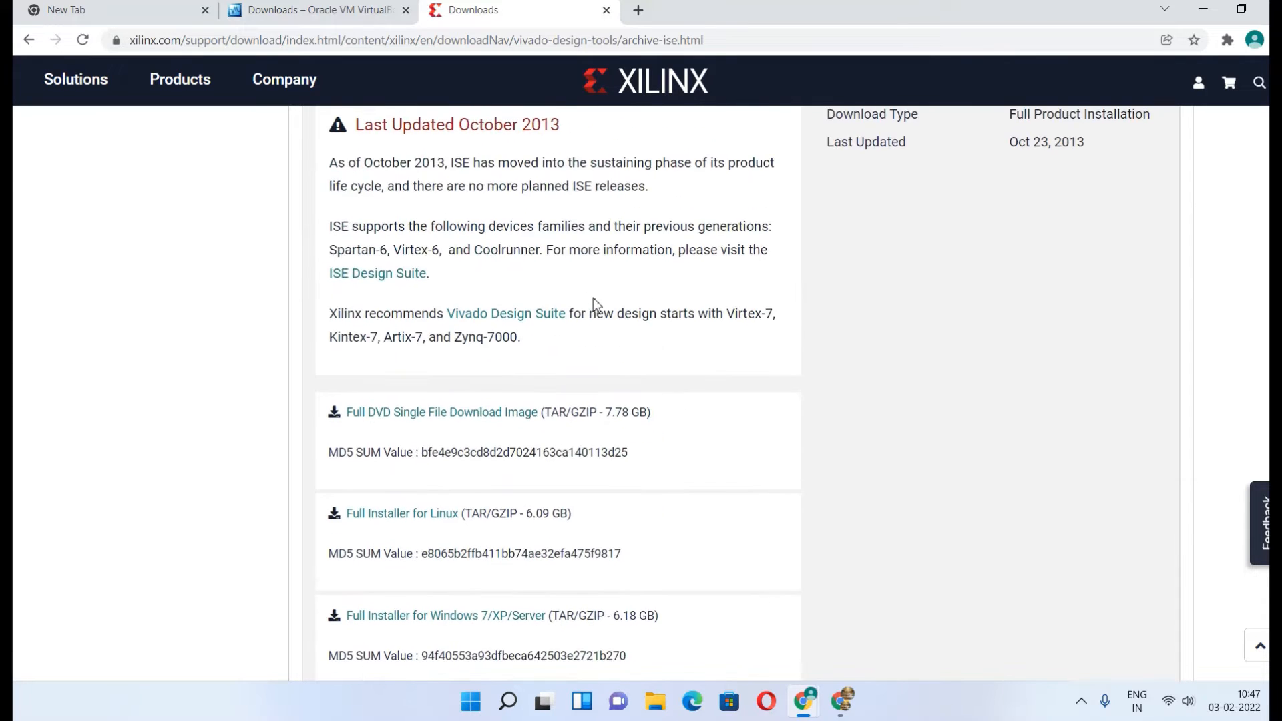
scroll(595, 303, up, 10)
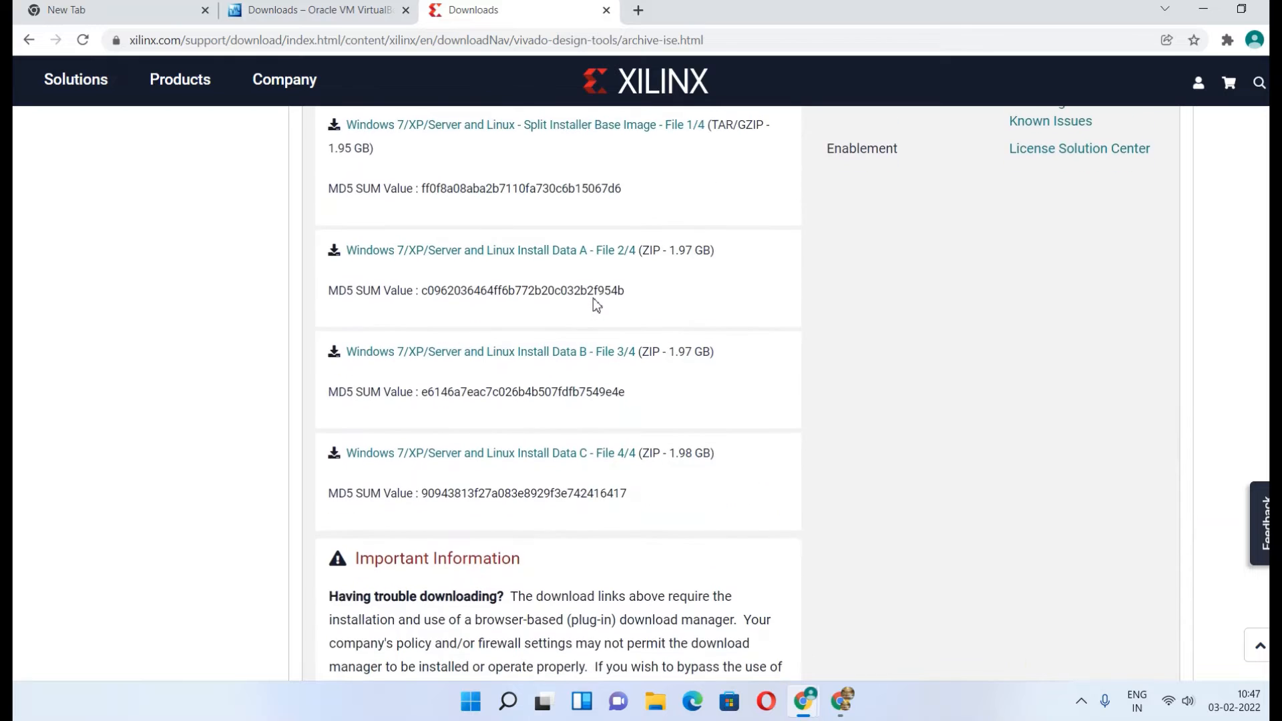
scroll(593, 298, up, 8)
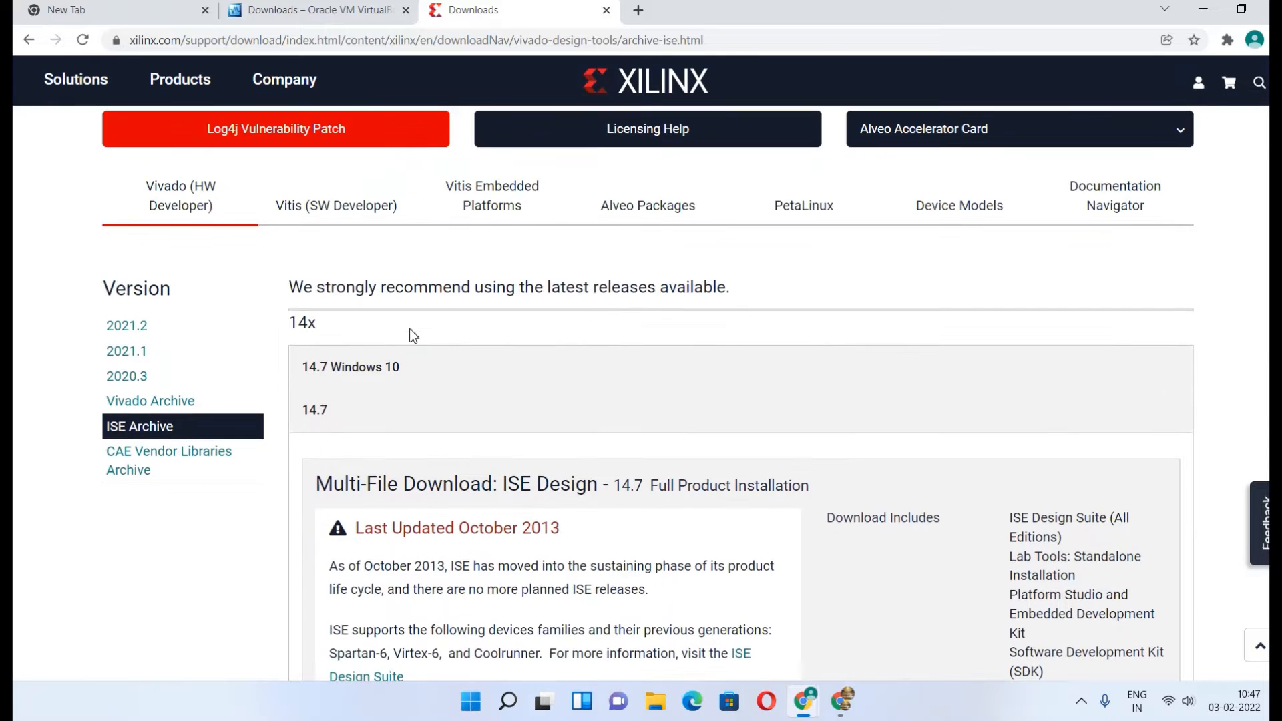
Step: Expand the 14.7 Windows 10 entry, examine its ISE Design Suite download, and minimize the browser
click(366, 372)
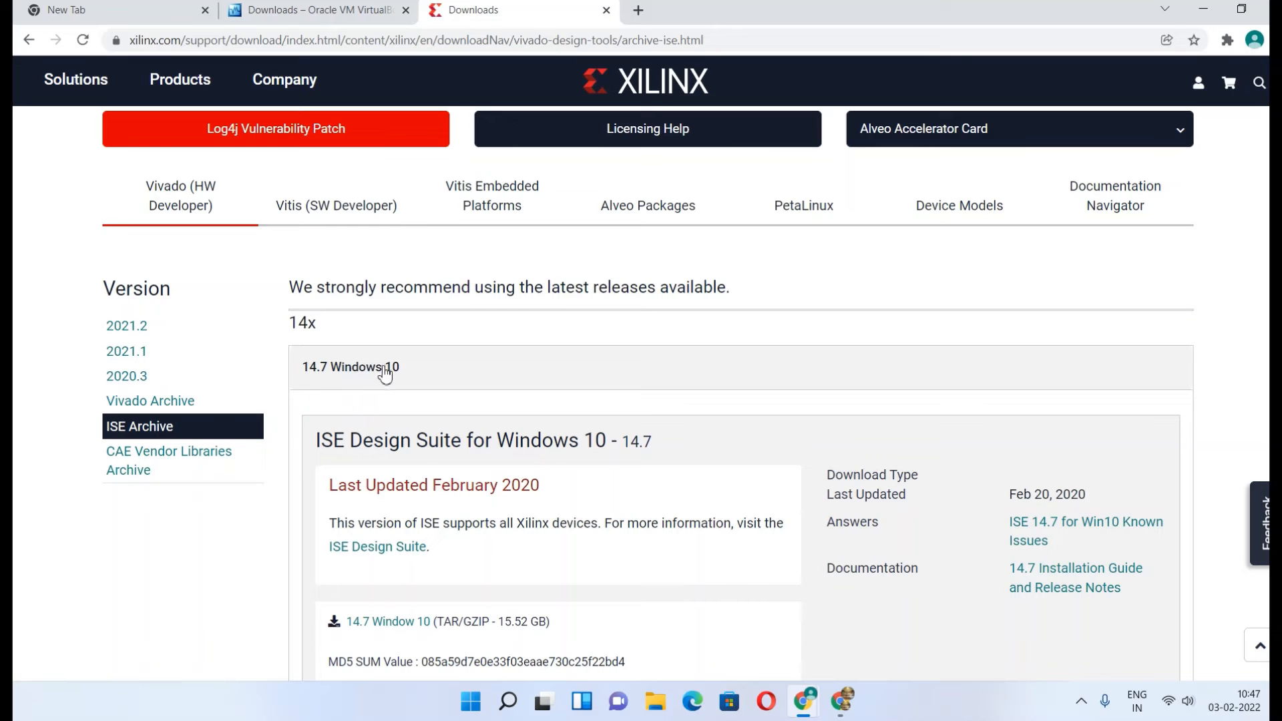
scroll(427, 419, down, 3)
scroll(428, 419, down, 1)
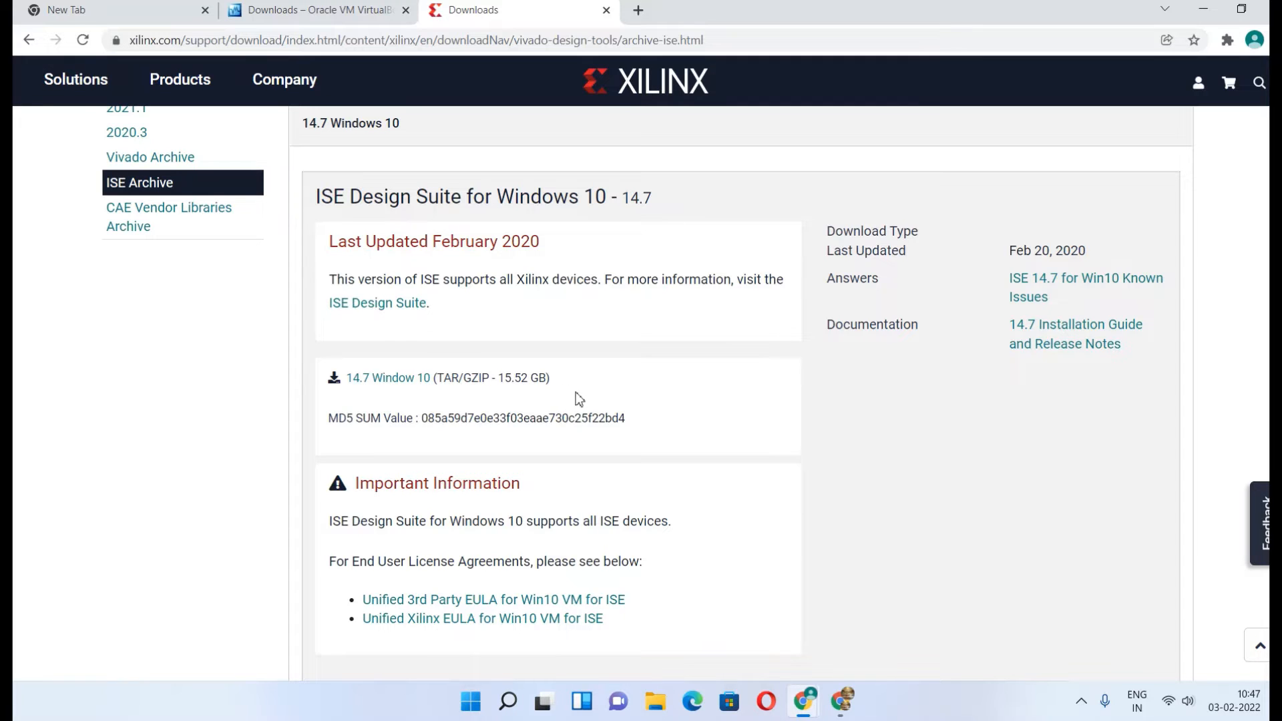
click(1202, 12)
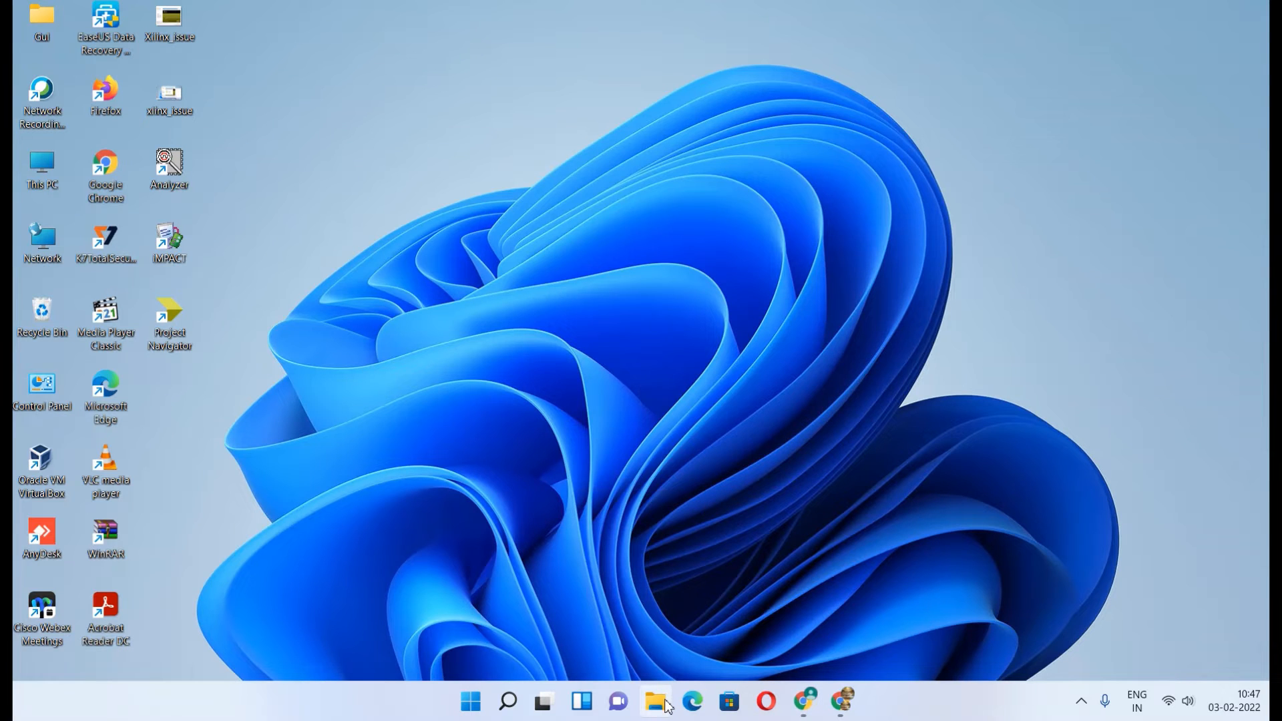
Step: Open the Xlx folder on the DATA (D:) drive in File Explorer
click(669, 707)
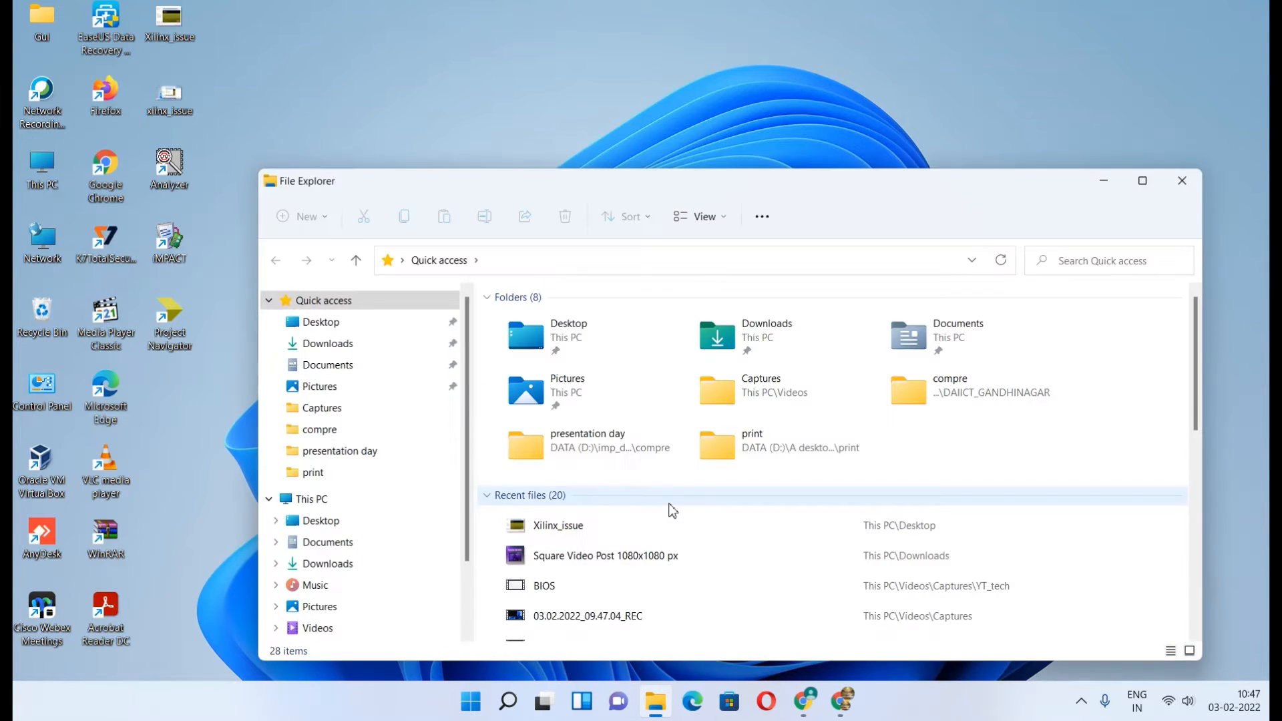
click(357, 497)
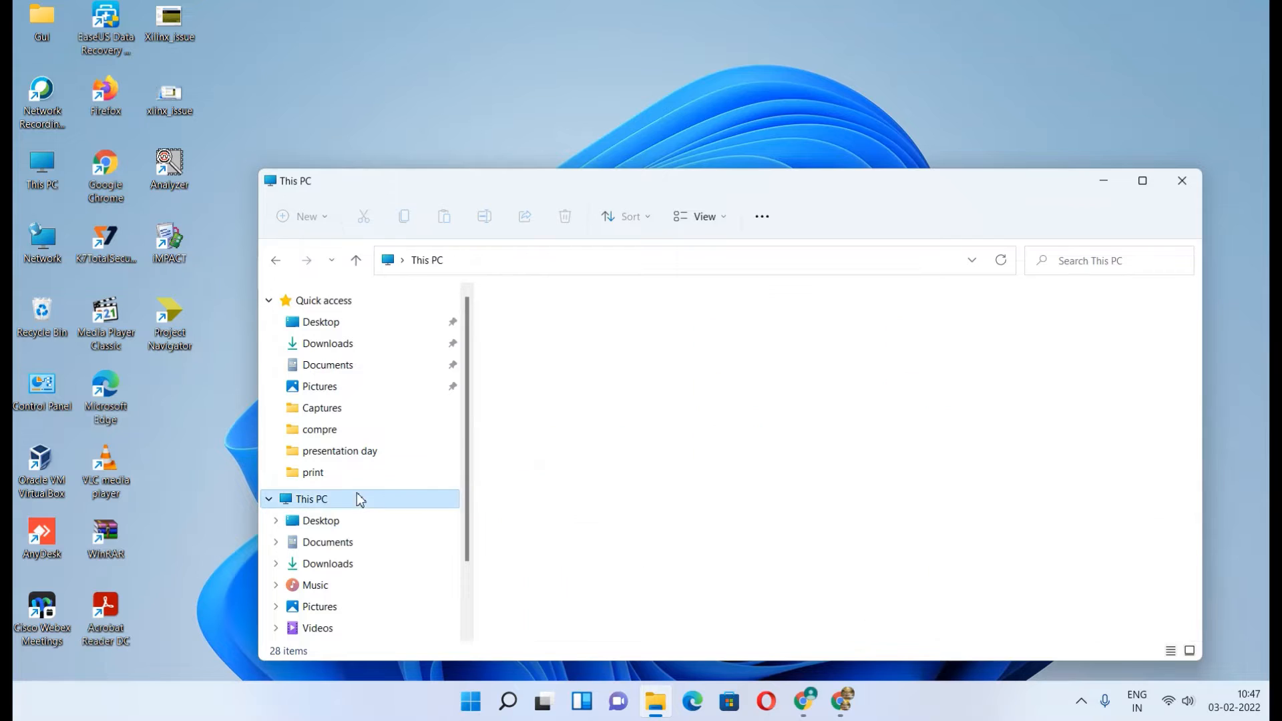
click(823, 435)
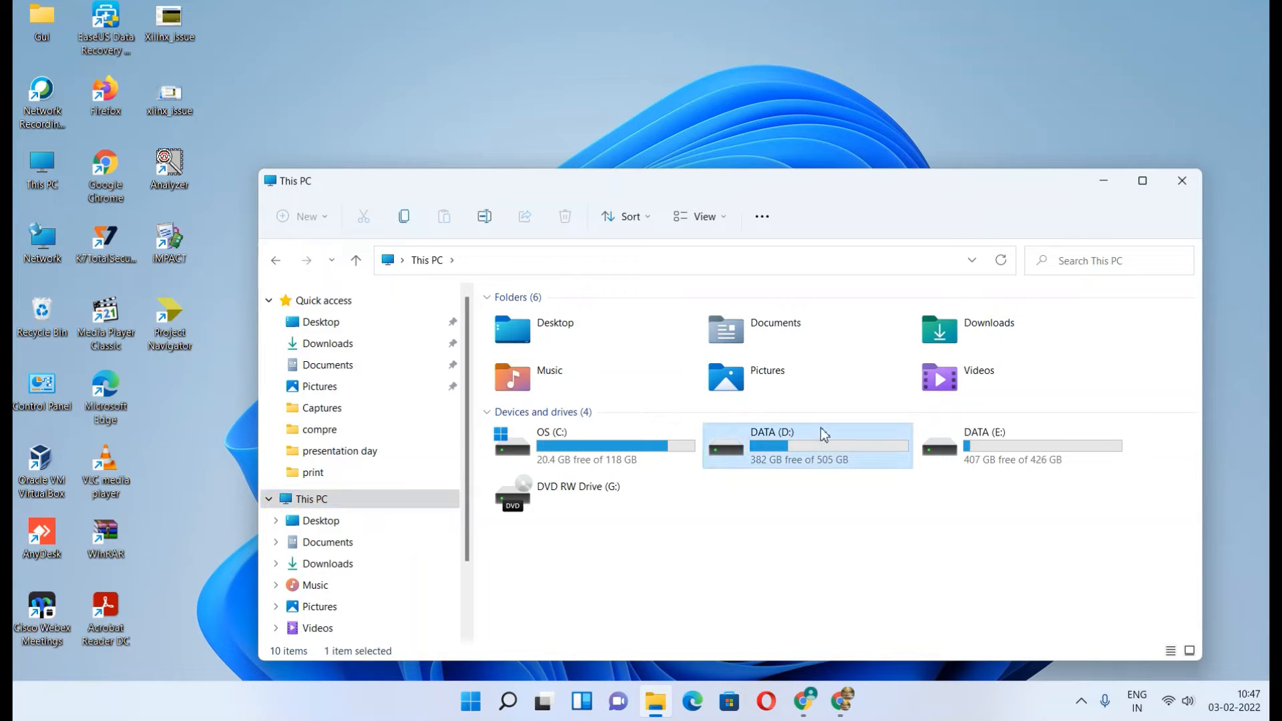
double_click(824, 435)
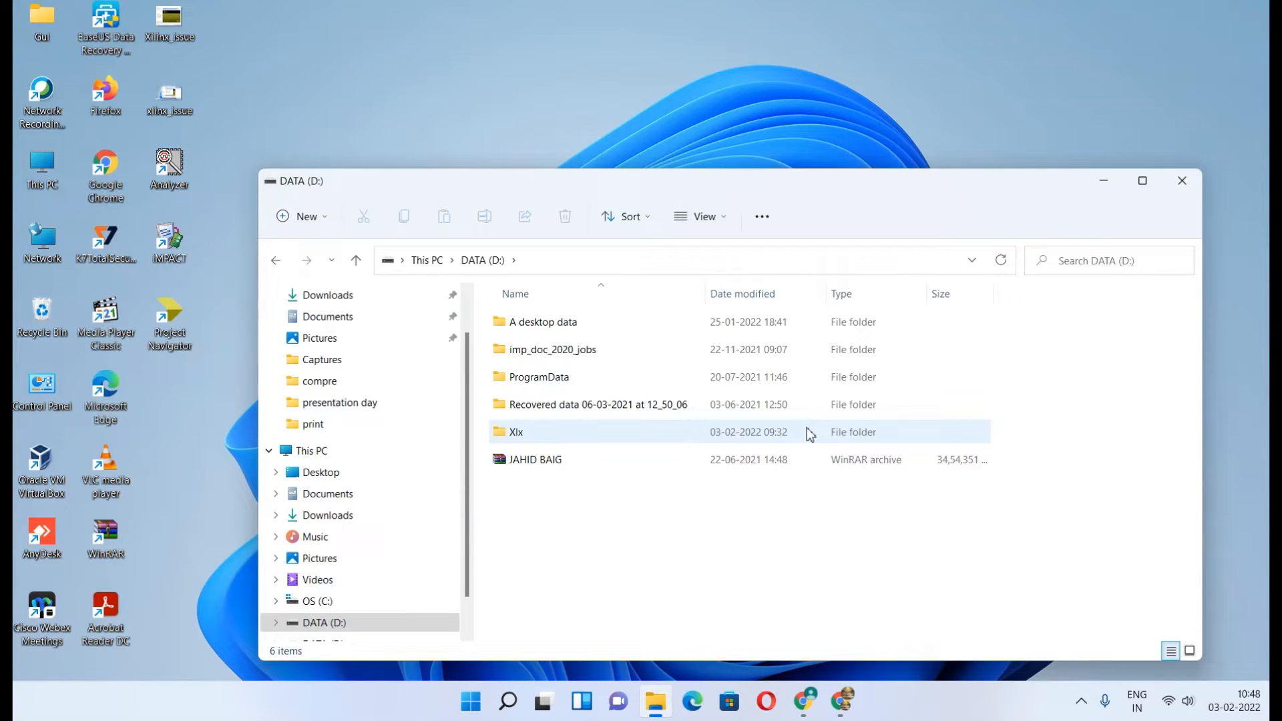
double_click(810, 434)
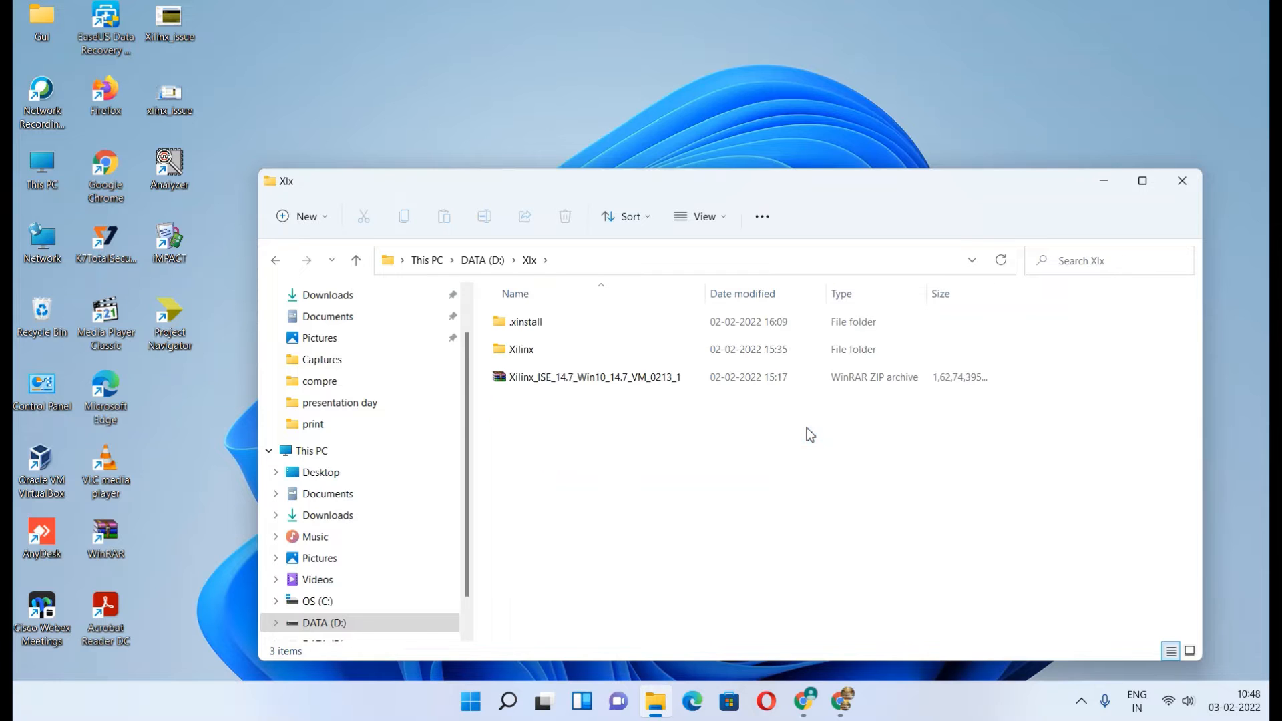
click(678, 381)
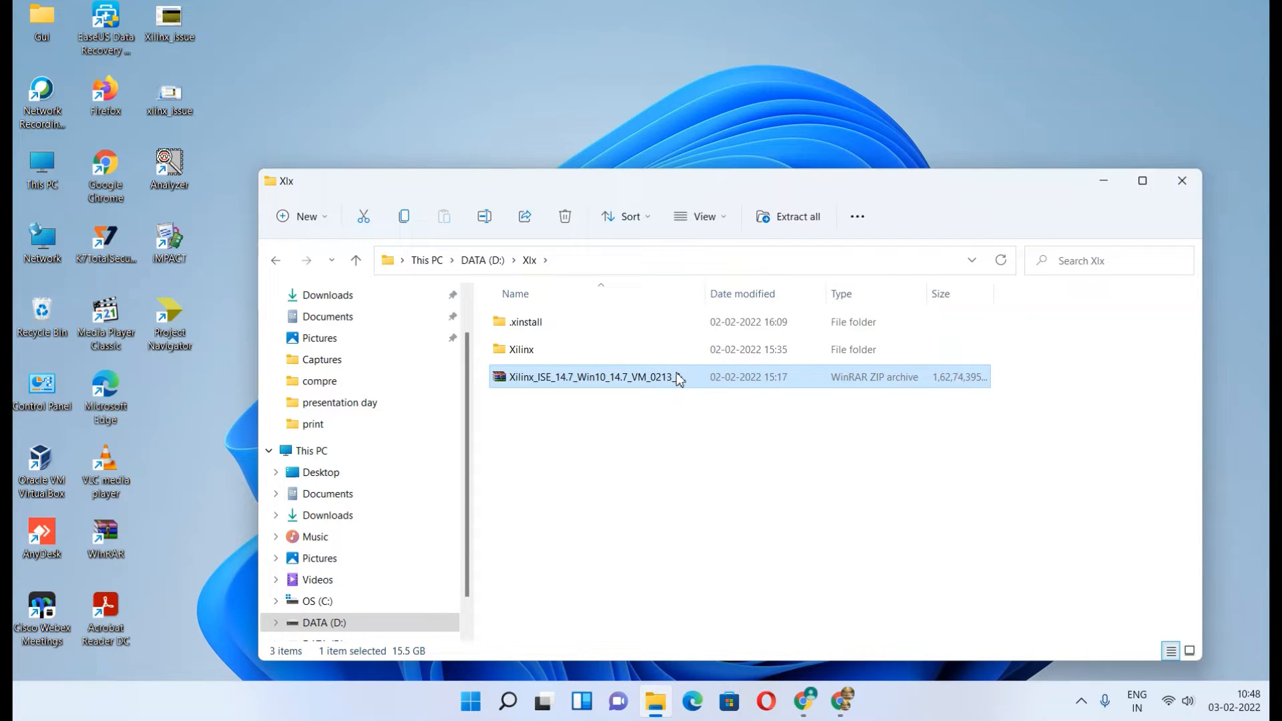
right_click(679, 379)
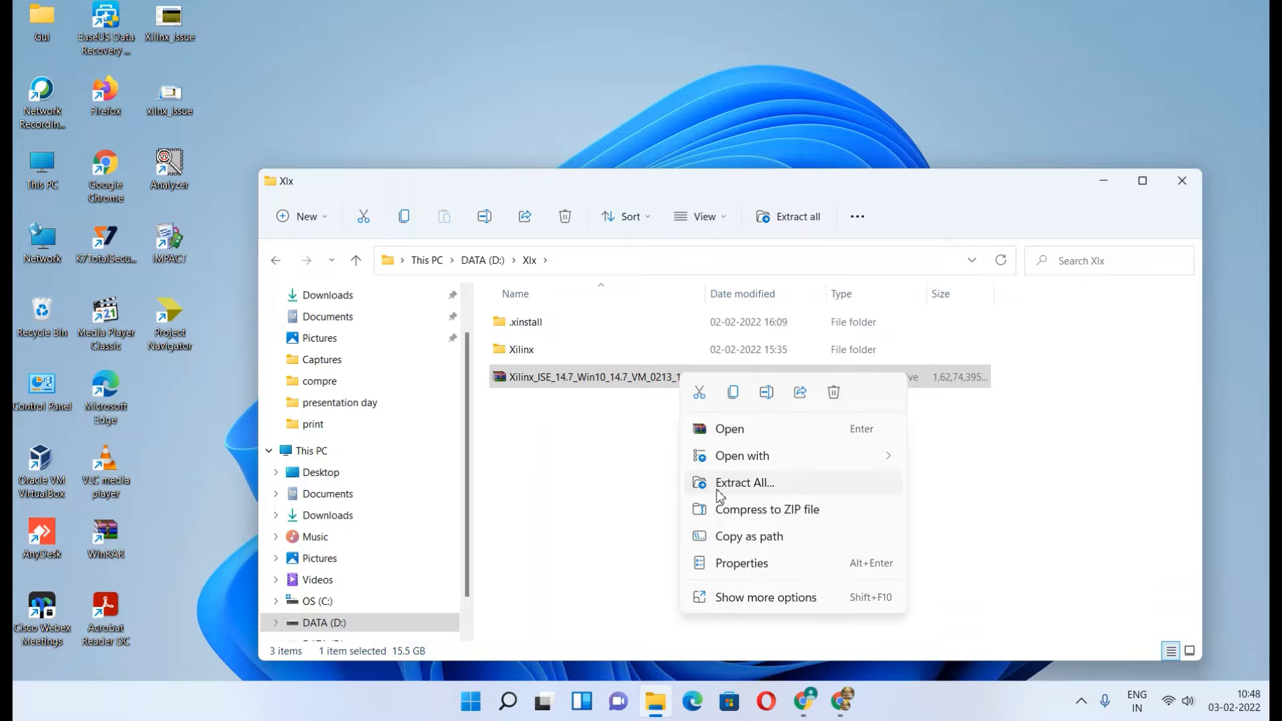
click(551, 409)
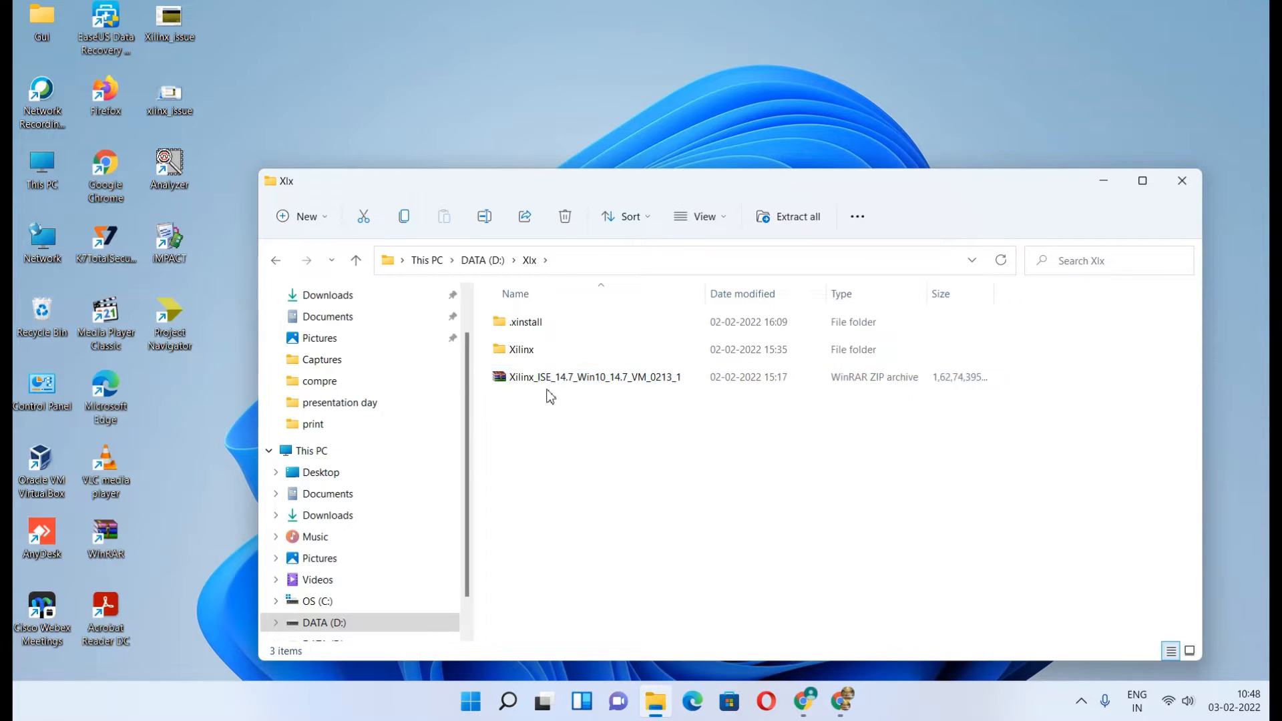
Step: Open the Xilinx folder inside Xlx and examine the extracted setup files
double_click(563, 358)
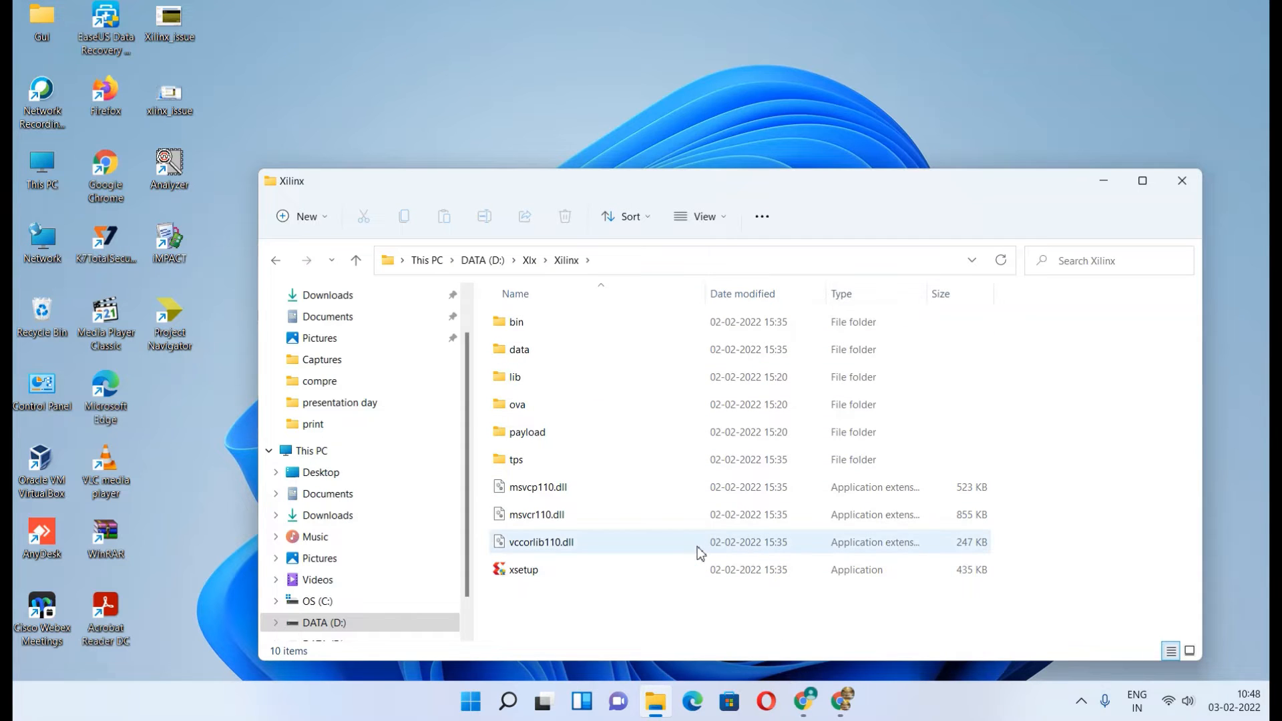
mouse_move(697, 546)
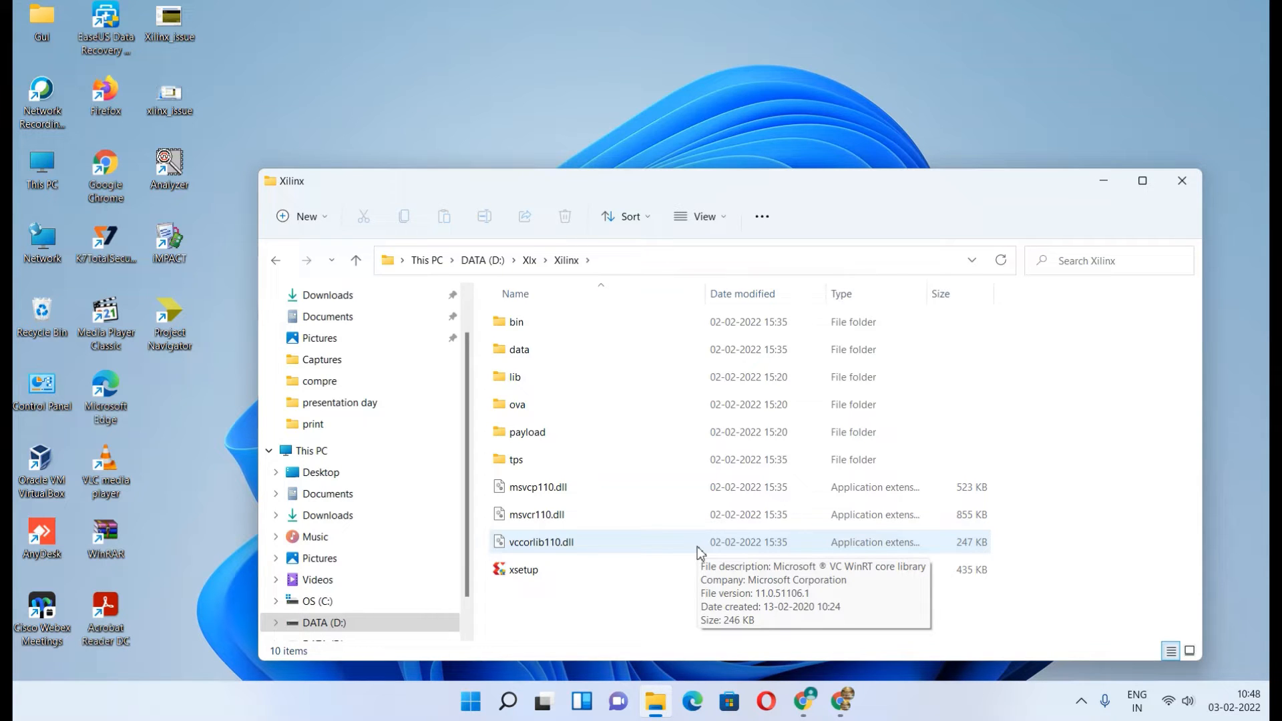
Step: Switch to Chrome, view the VirtualBox 6.1.32 downloads page, and minimize the browser
mouse_move(806, 701)
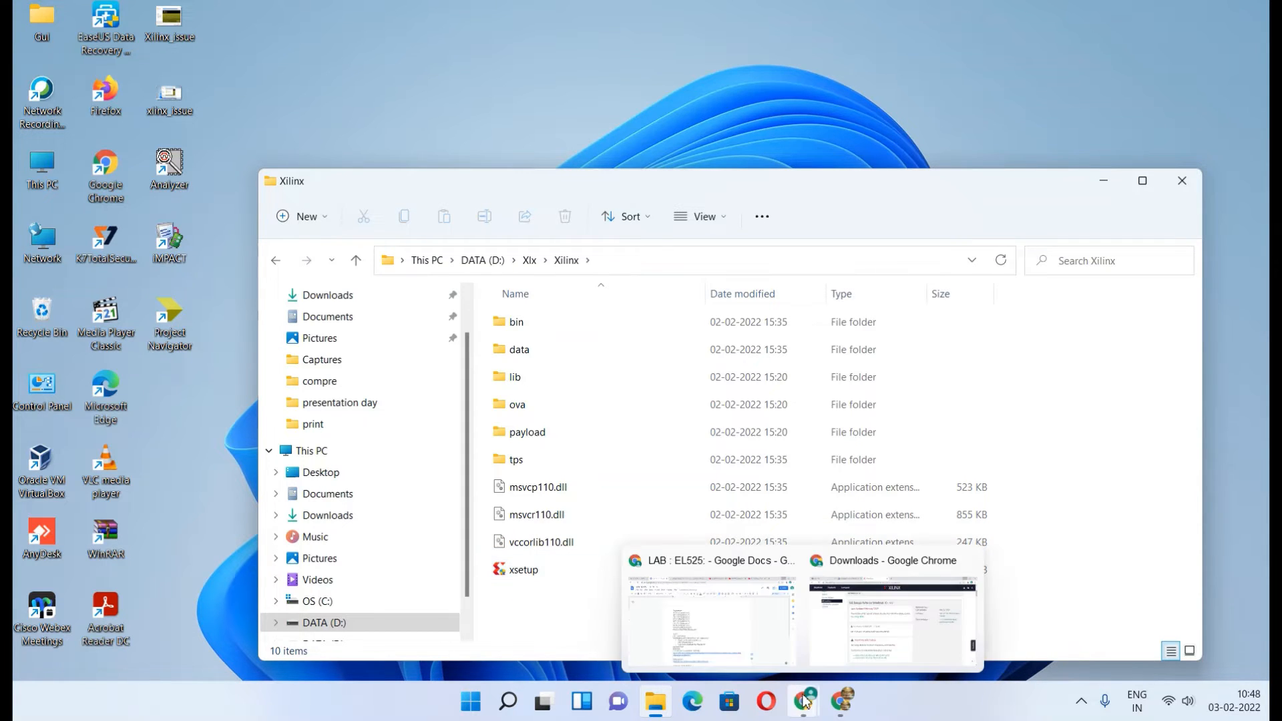
click(867, 637)
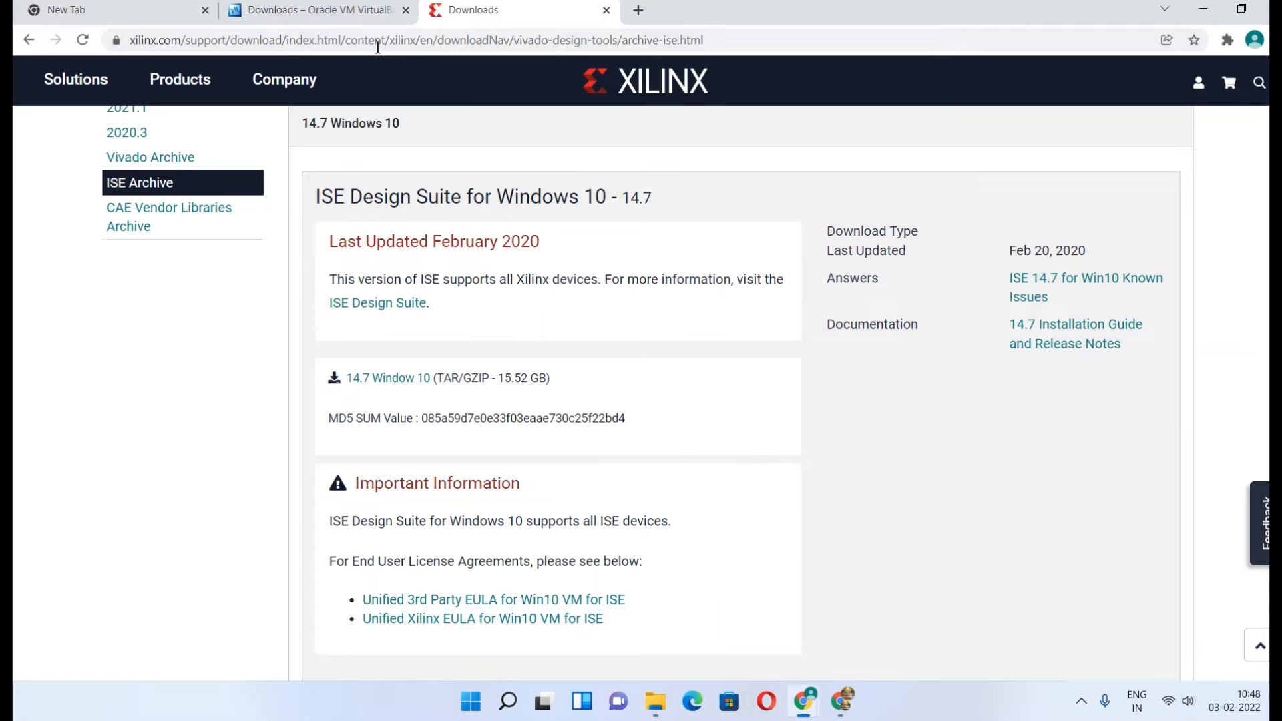
click(354, 14)
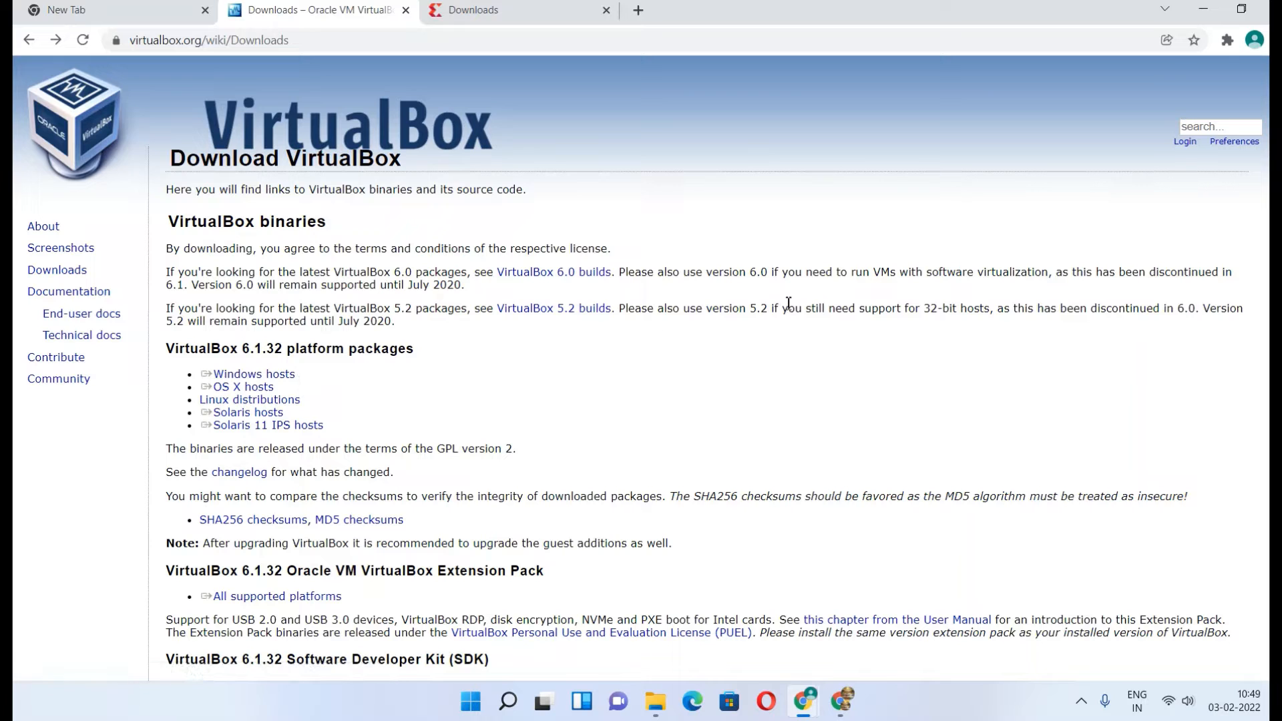
click(1220, 12)
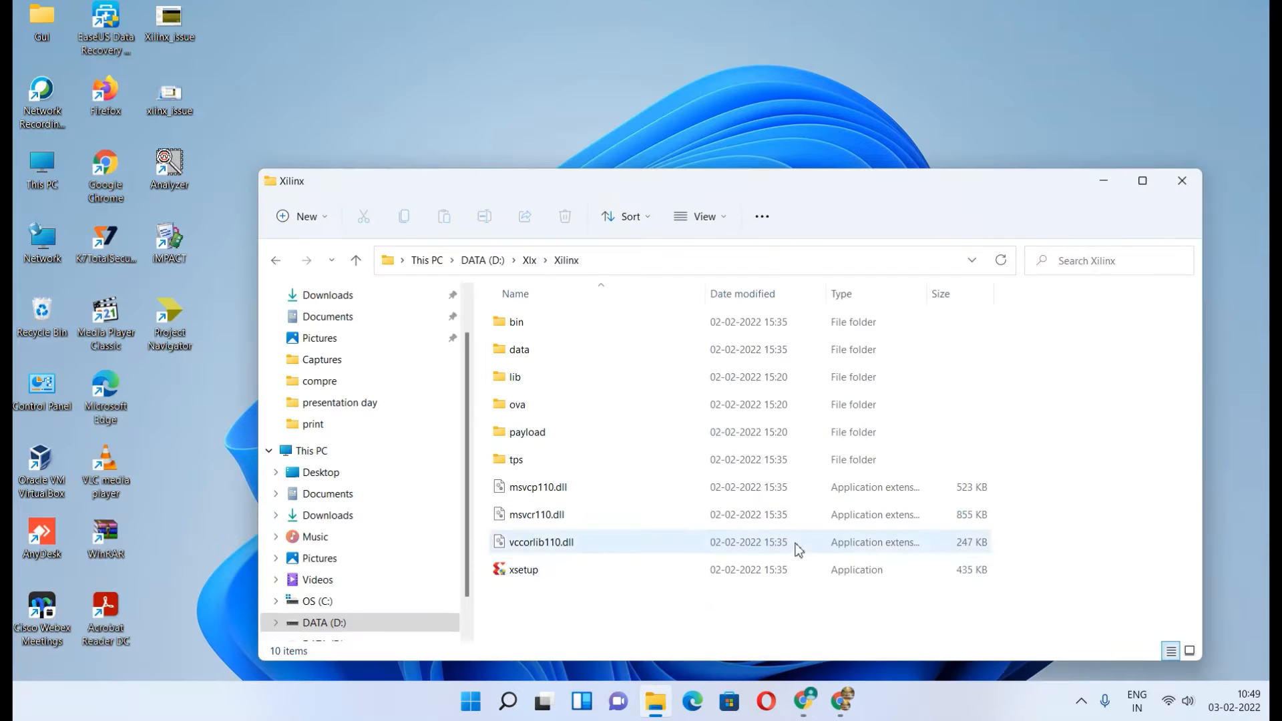
Step: Open the Downloads folder in File Explorer and launch the VirtualBox-6.1.32-149290-Win installer
click(658, 701)
click(657, 701)
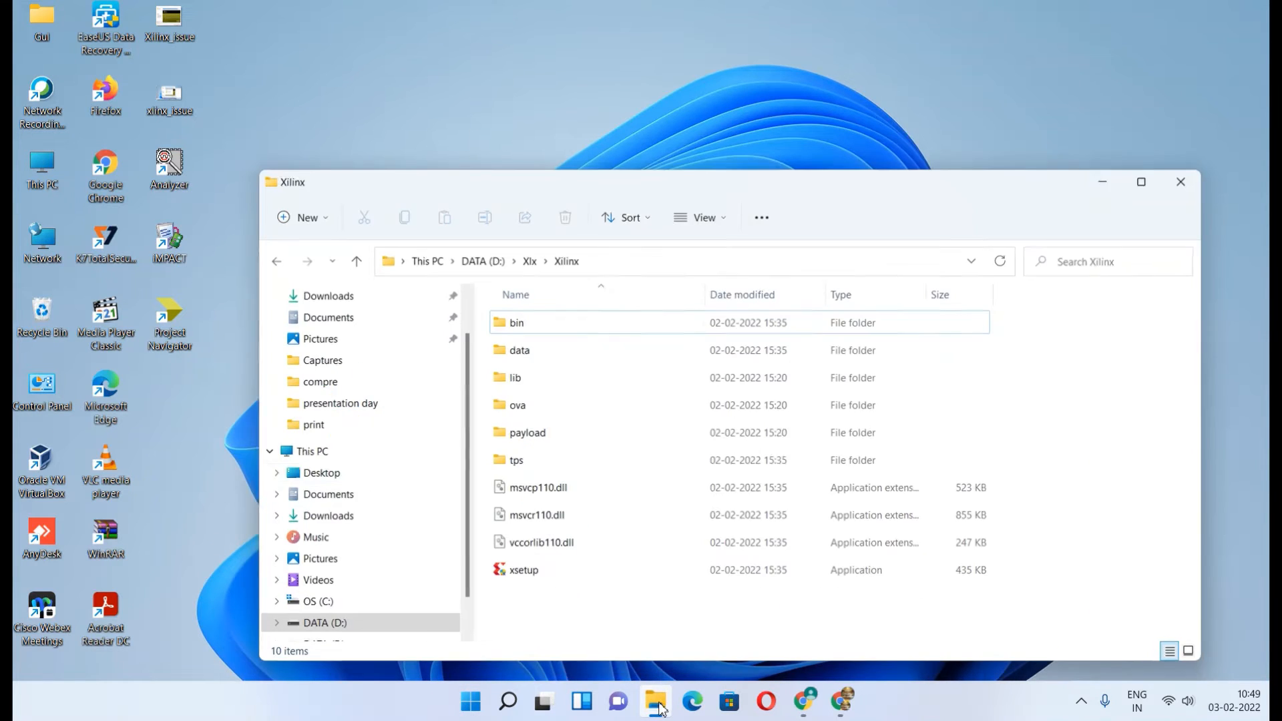
click(345, 518)
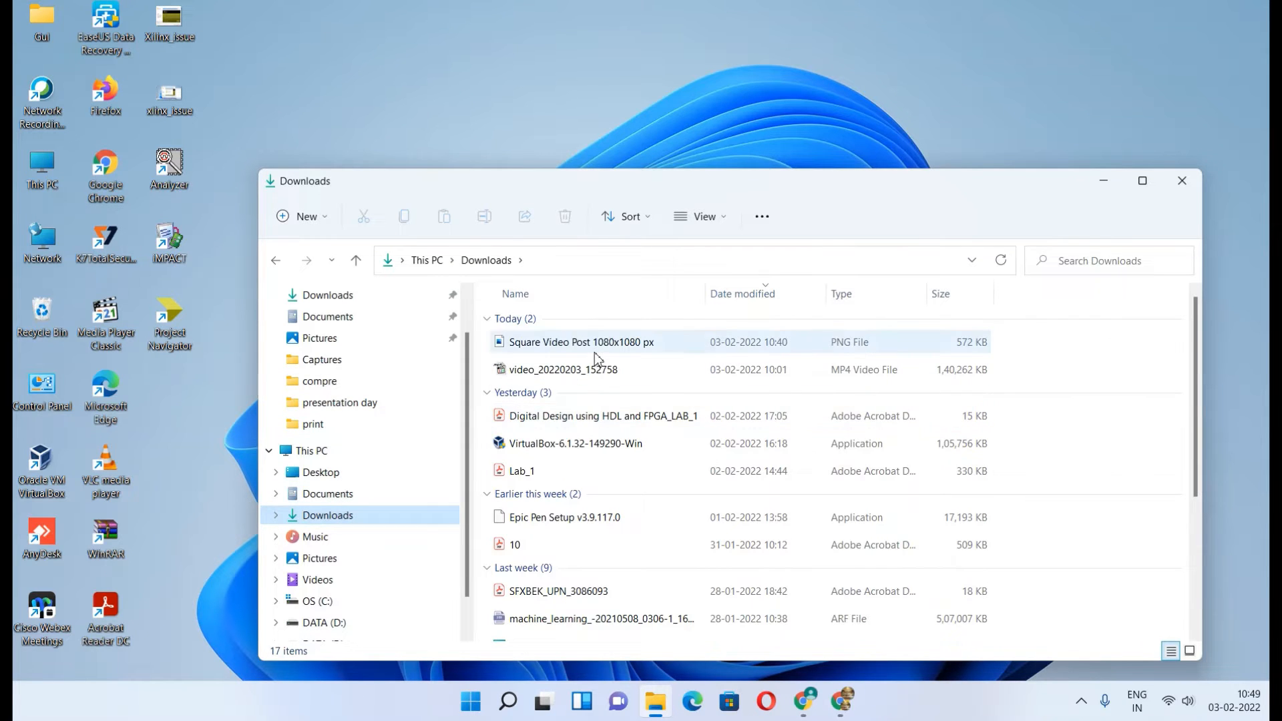
scroll(600, 471, down, 2)
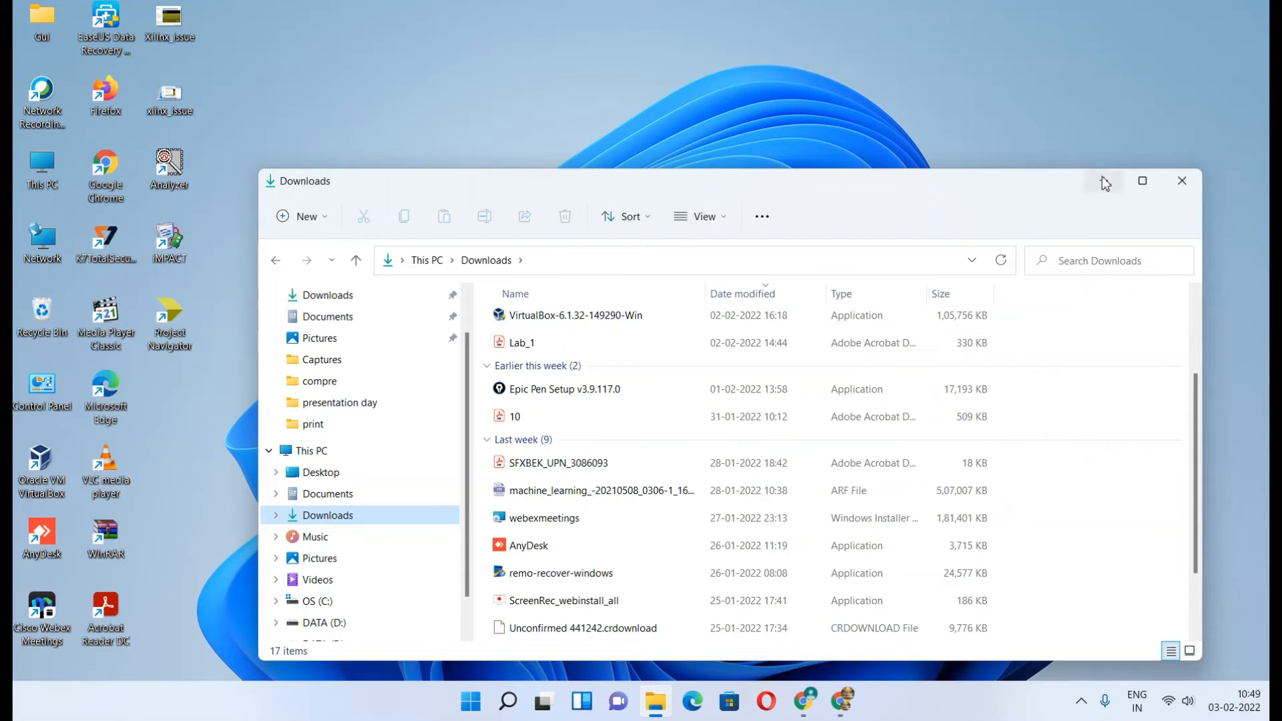
double_click(775, 310)
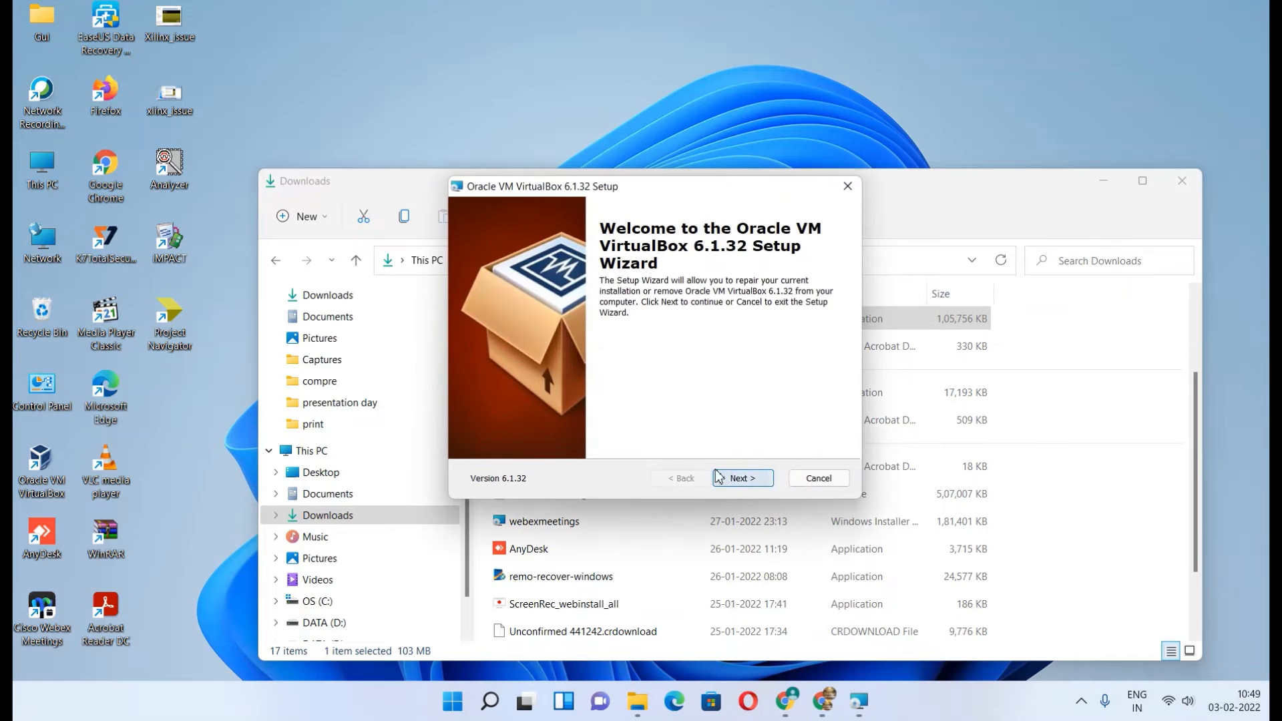
Step: Cancel the VirtualBox 6.1.32 setup, exit its wizard, and close the Downloads window
click(811, 481)
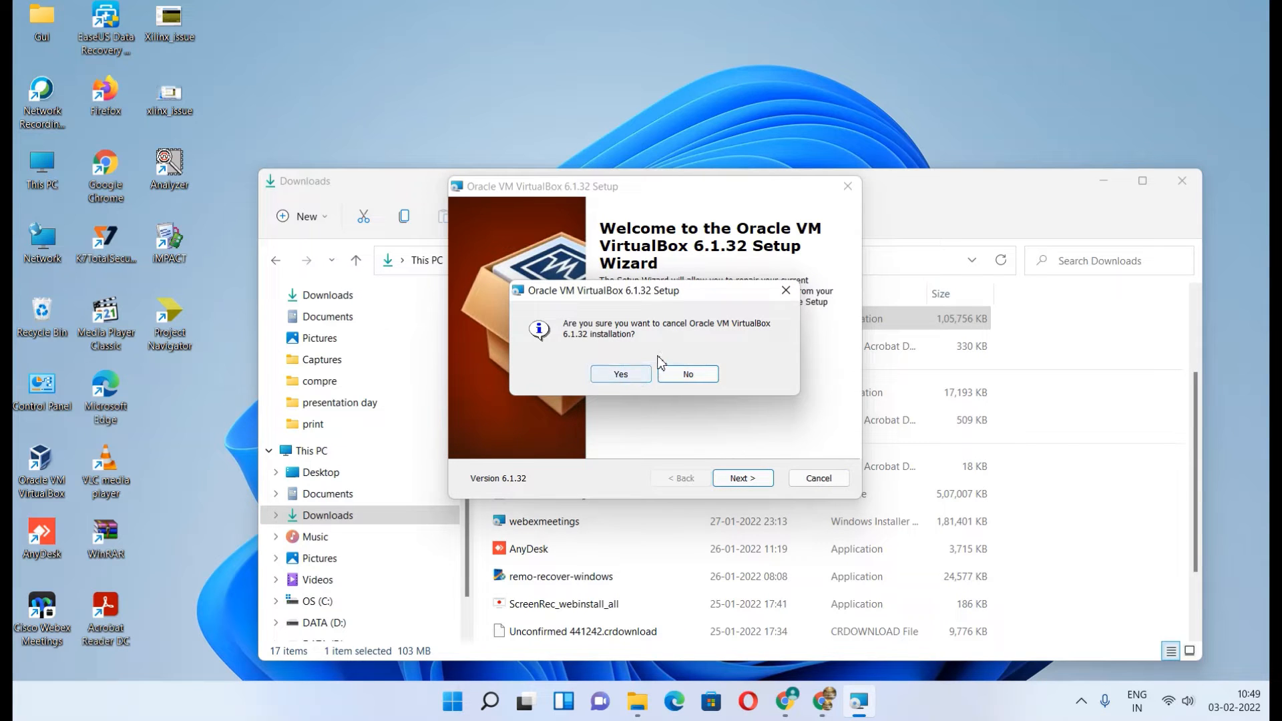
click(609, 375)
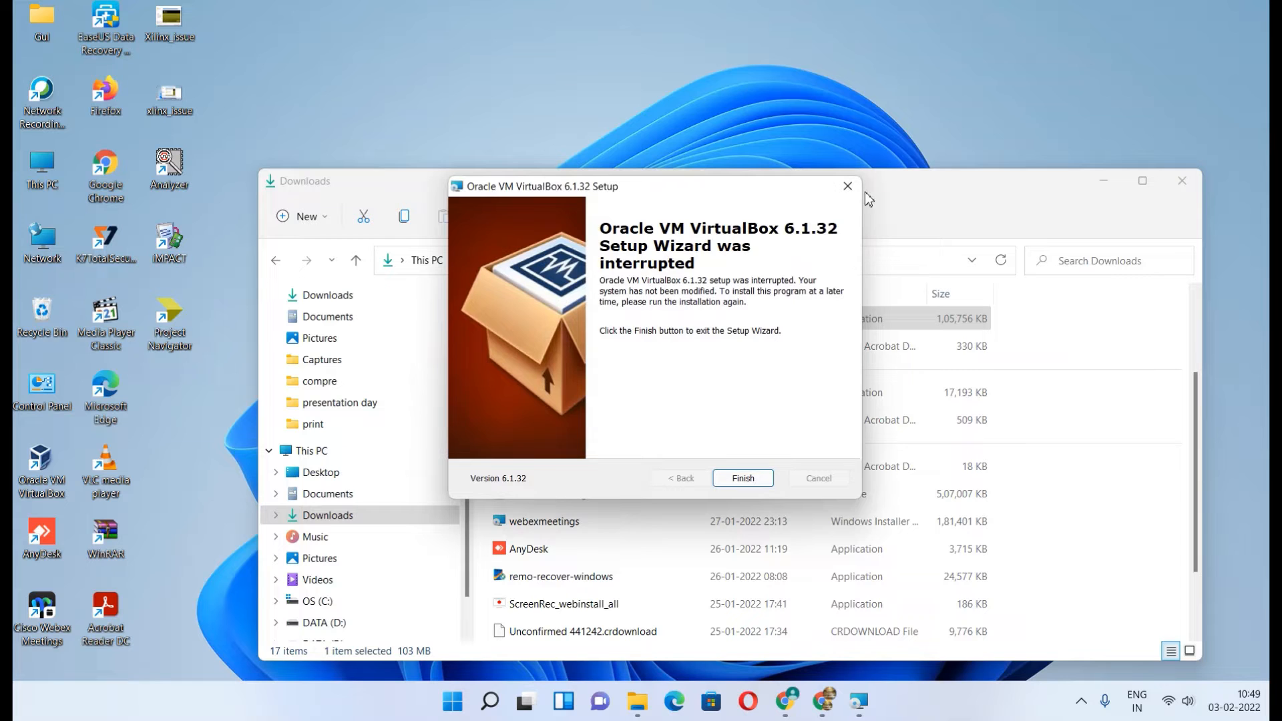
click(743, 478)
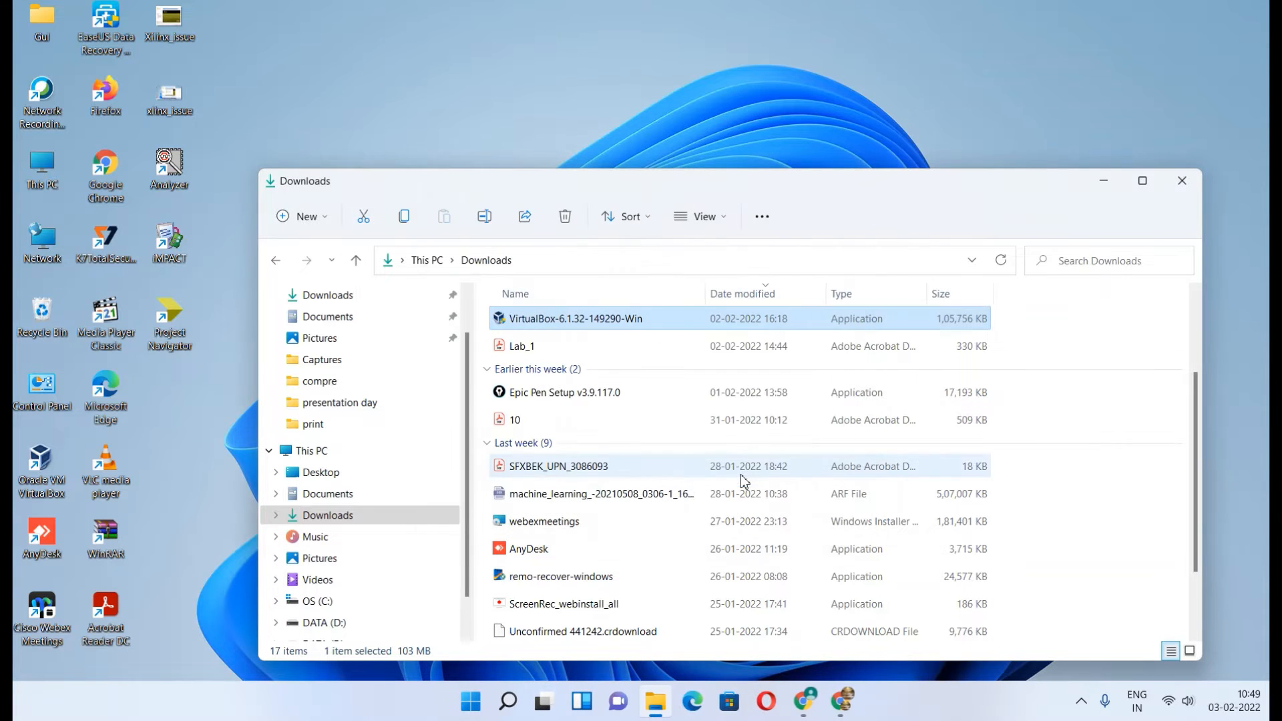
click(1182, 183)
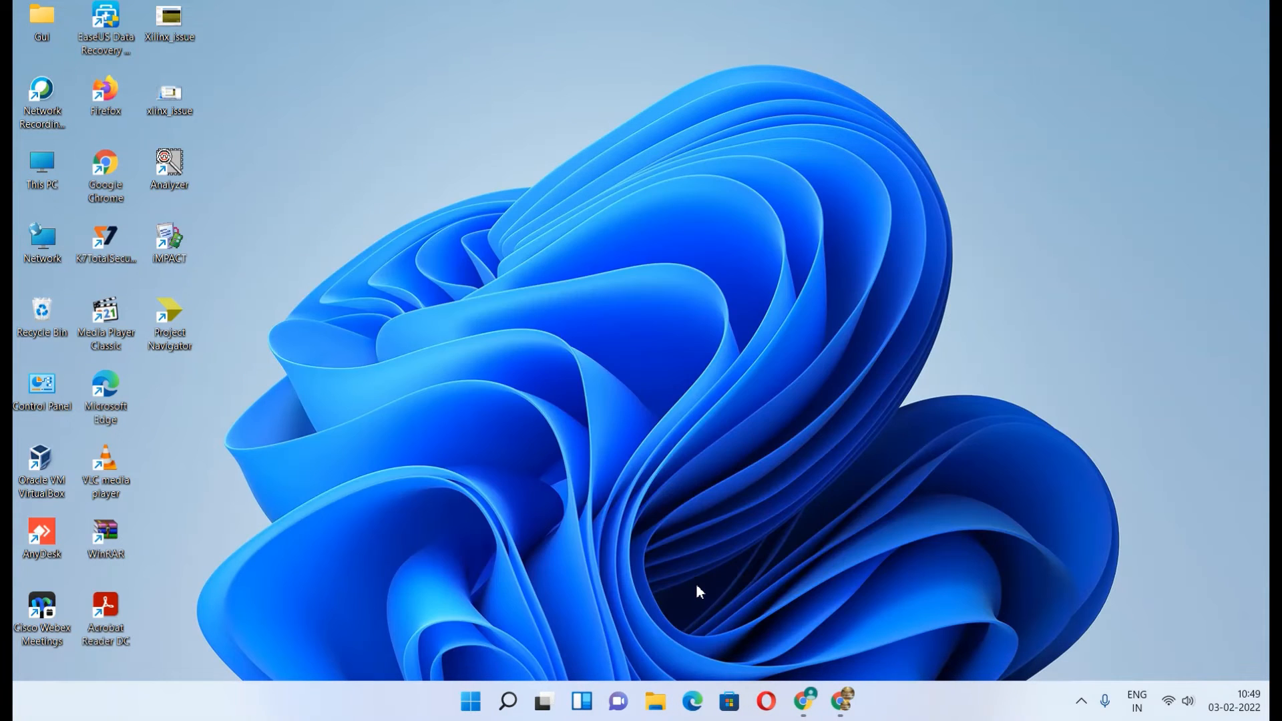
Step: Open the Xilinx folder inside Xlx on the DATA (D:) drive and run xsetup as administrator
click(650, 703)
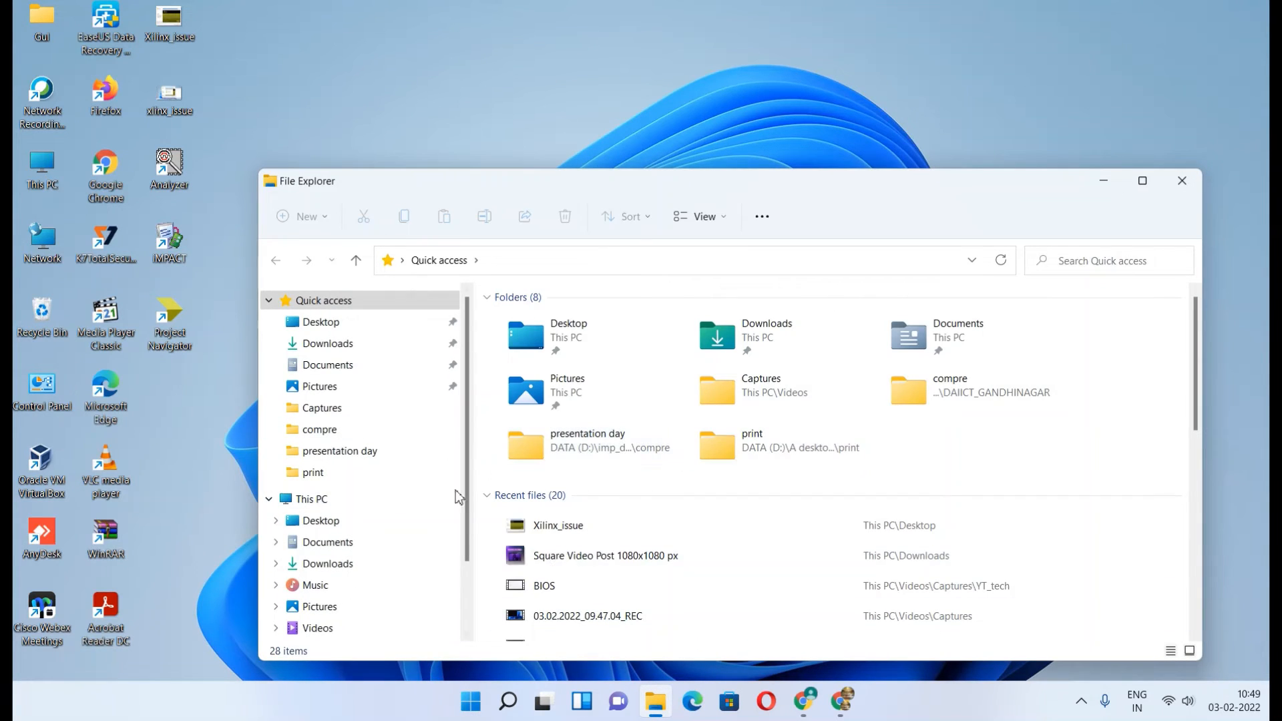
click(383, 499)
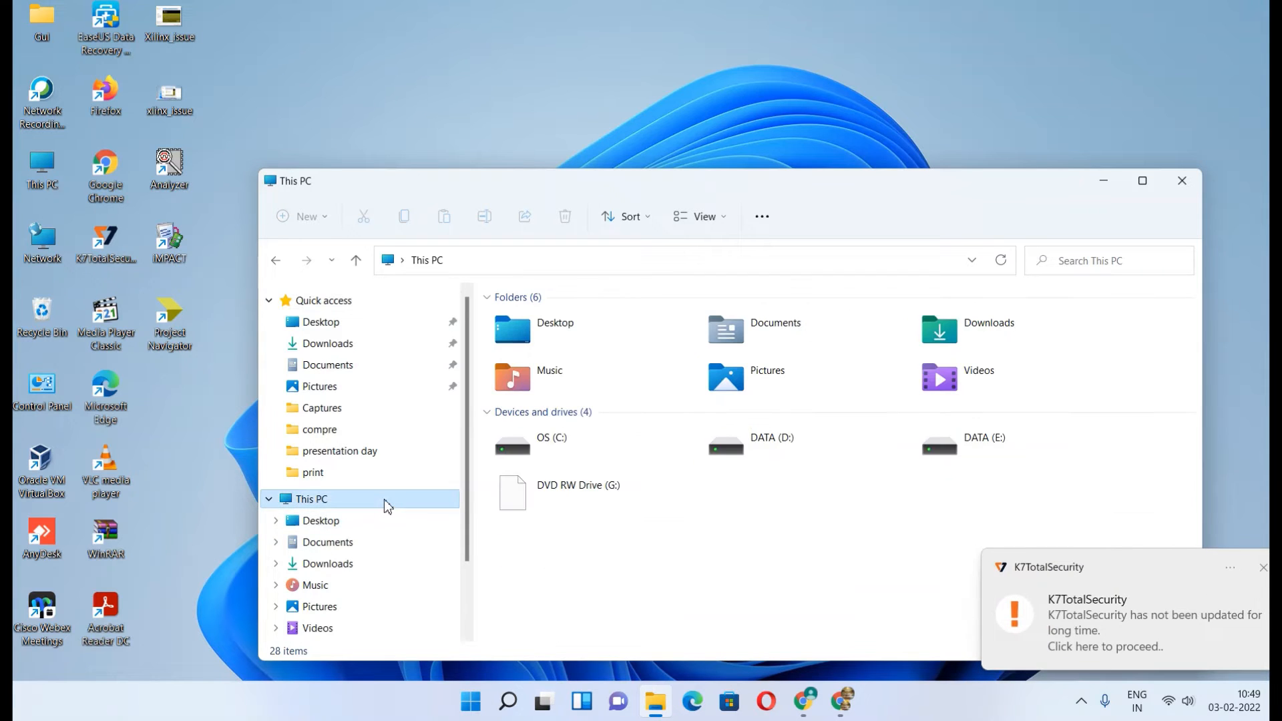
click(836, 442)
double_click(836, 442)
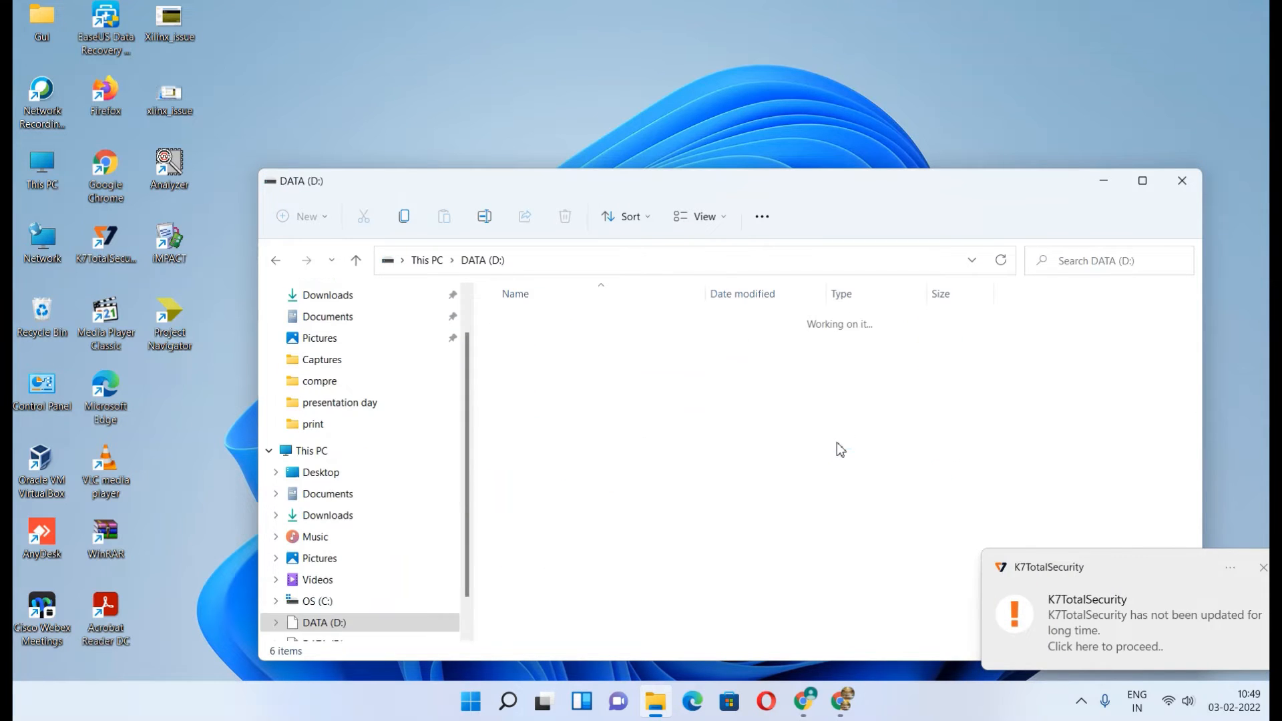
double_click(623, 442)
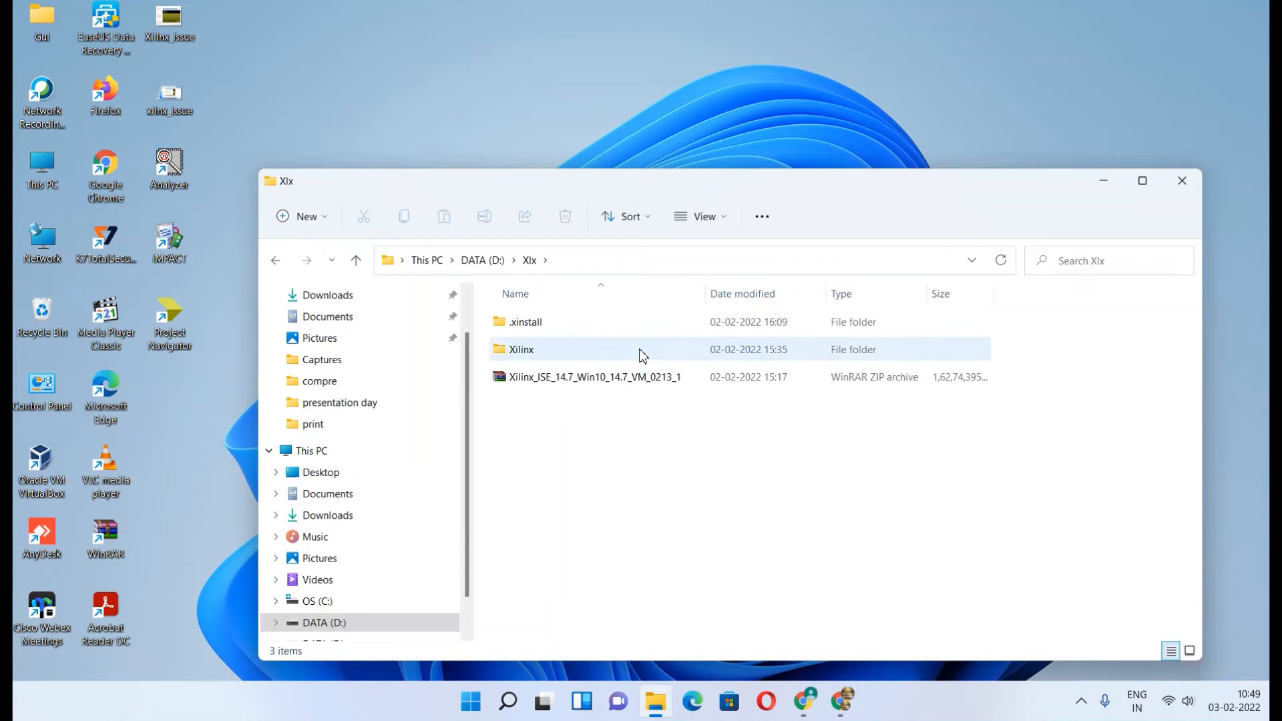
double_click(641, 352)
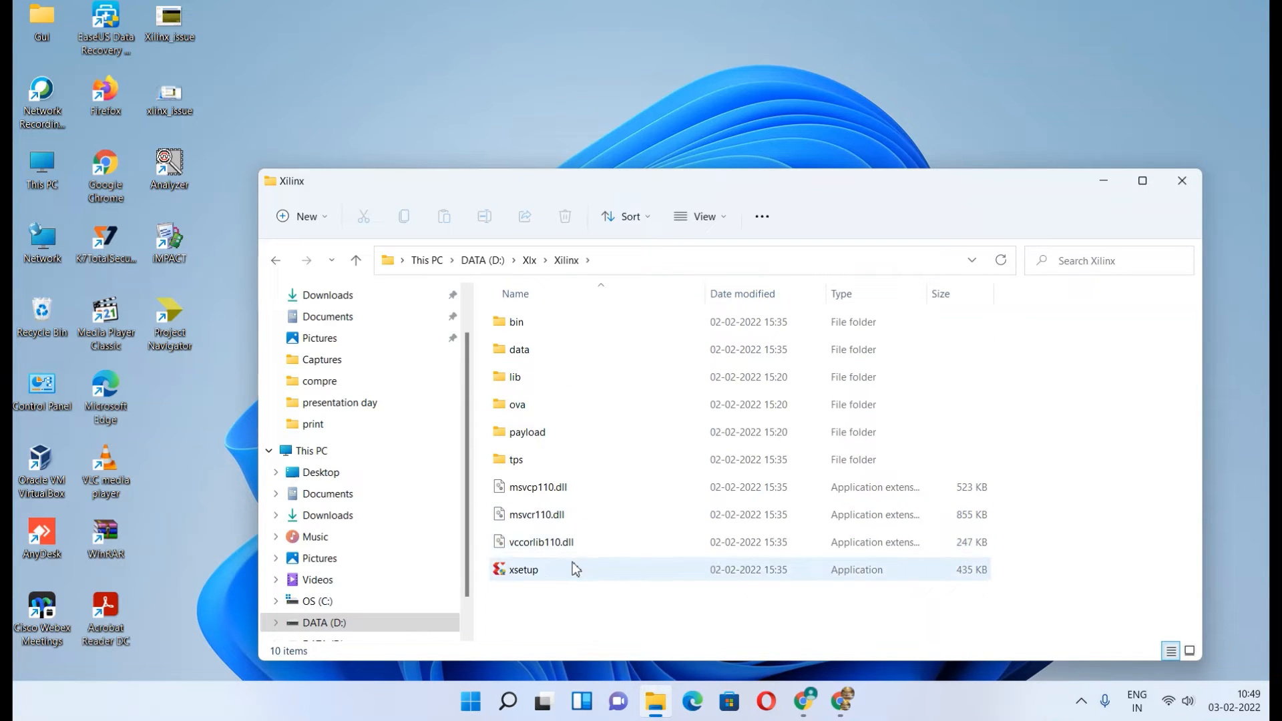
click(573, 567)
right_click(573, 564)
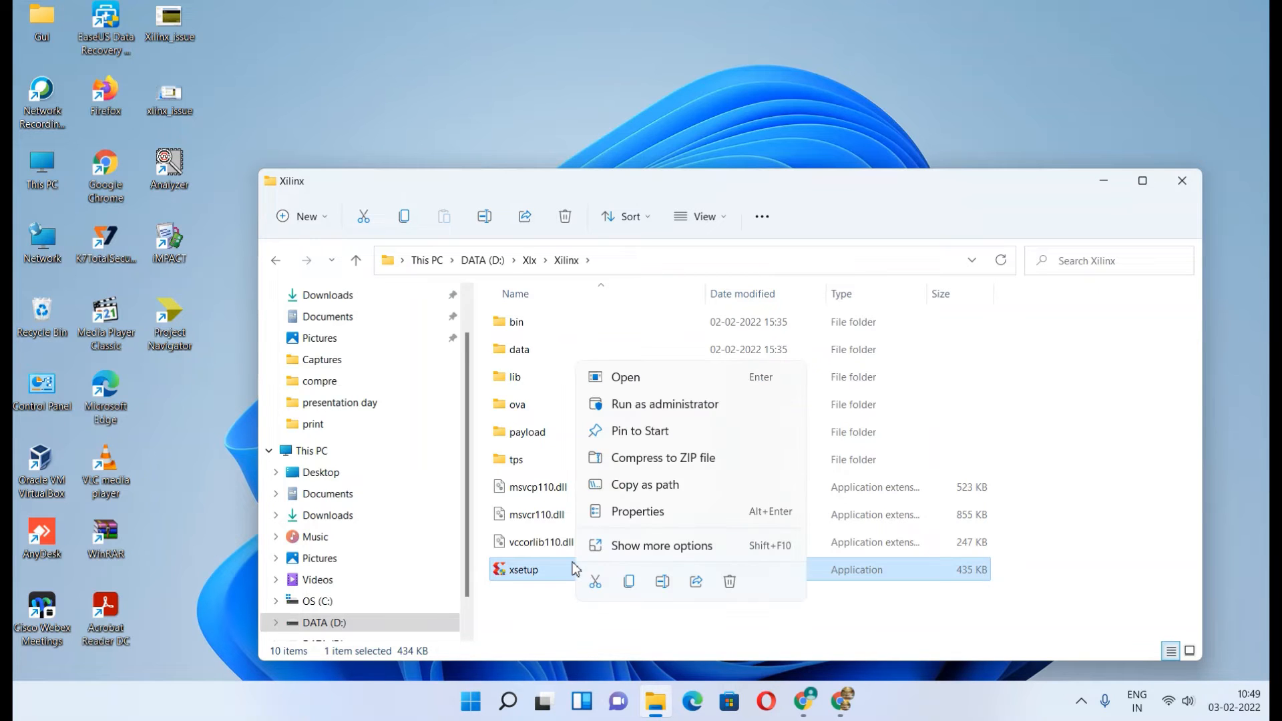
click(660, 404)
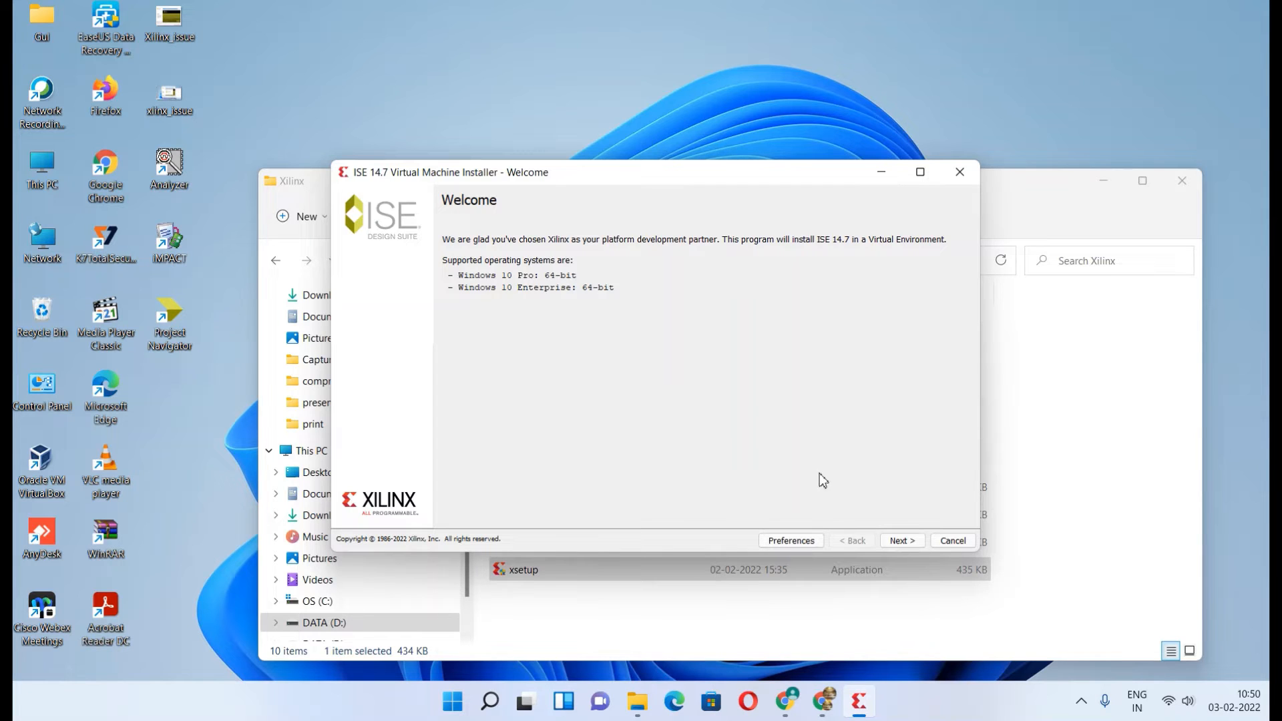
Step: Continue the ISE 14.7 installer with the existing VirtualBox installation and accept both license agreements
click(909, 543)
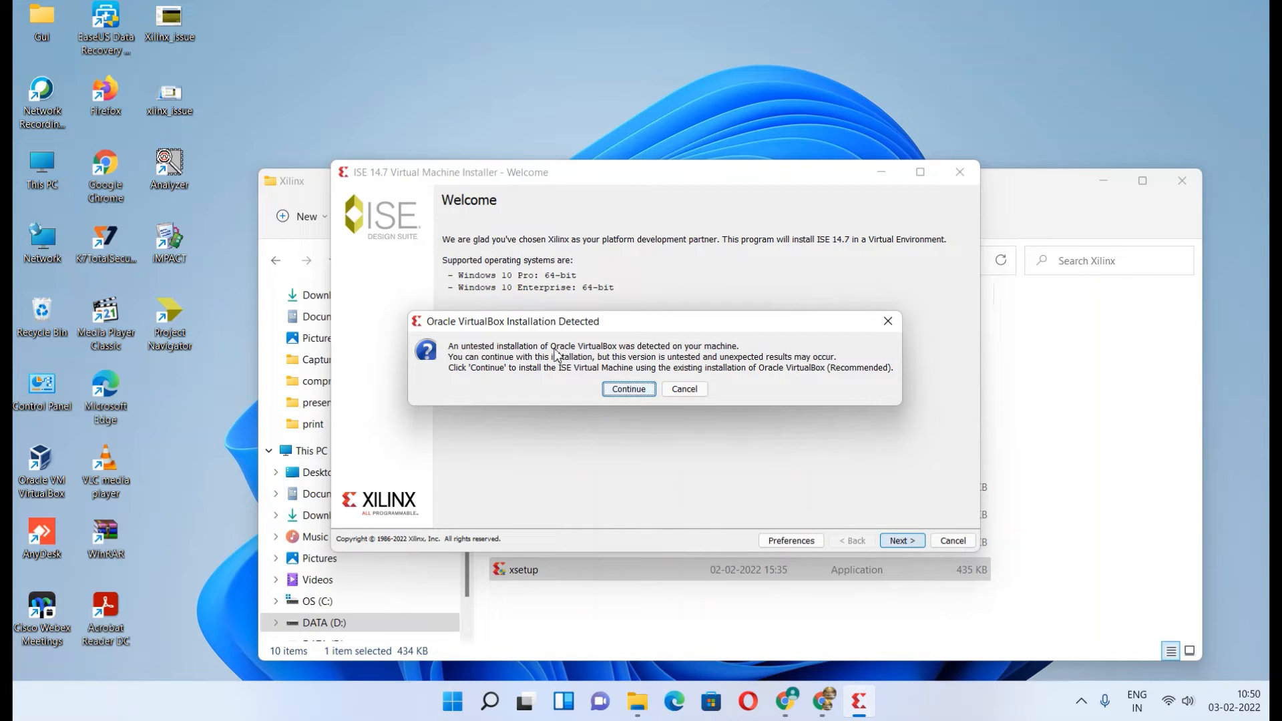
click(629, 389)
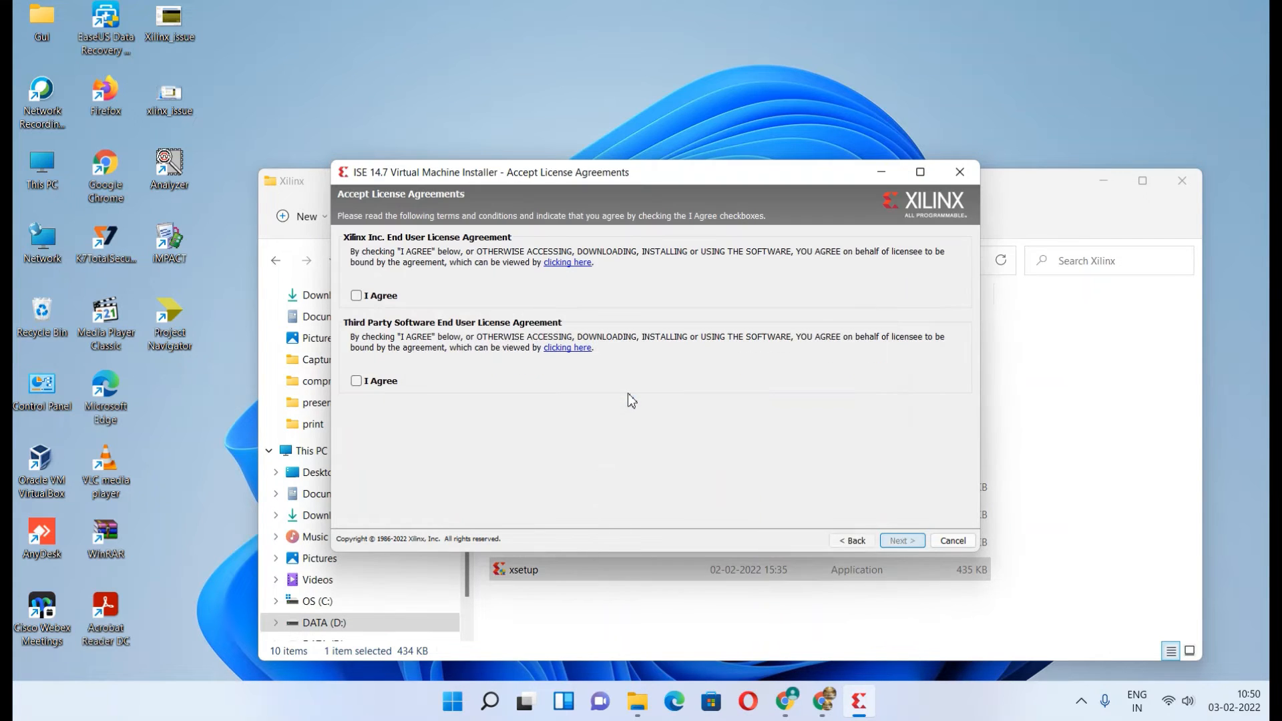
click(355, 295)
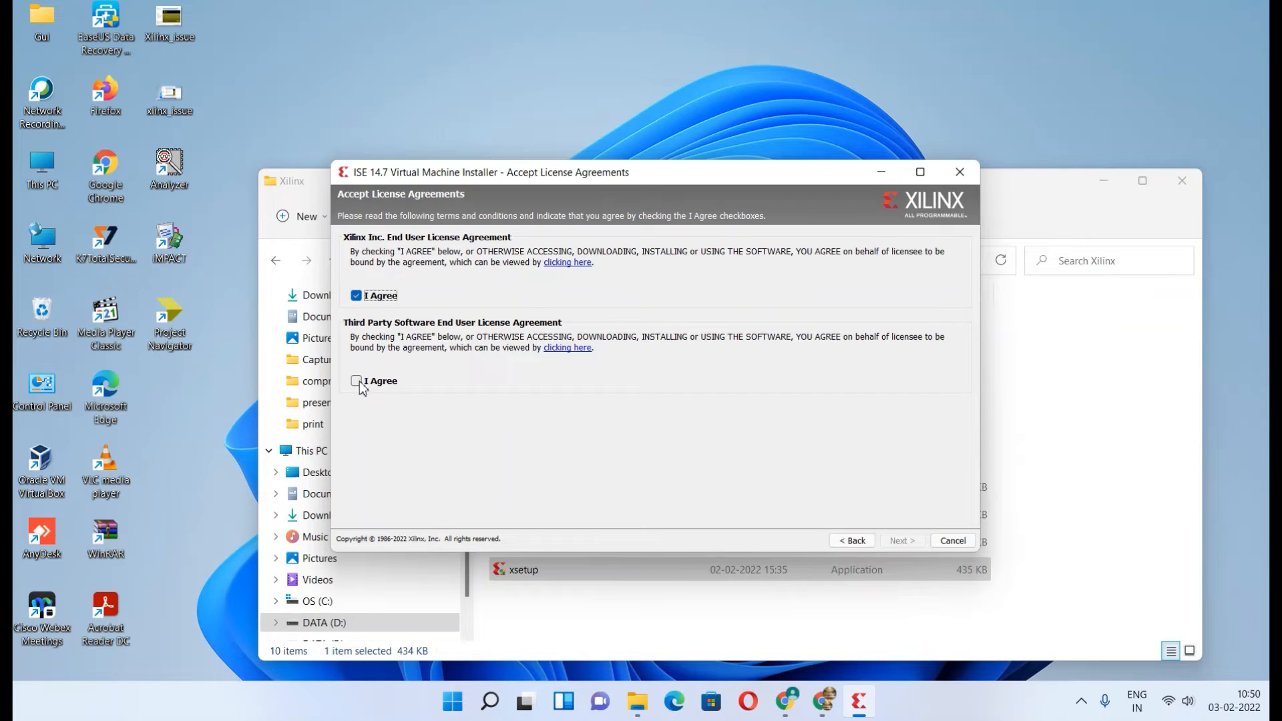
click(379, 382)
click(899, 542)
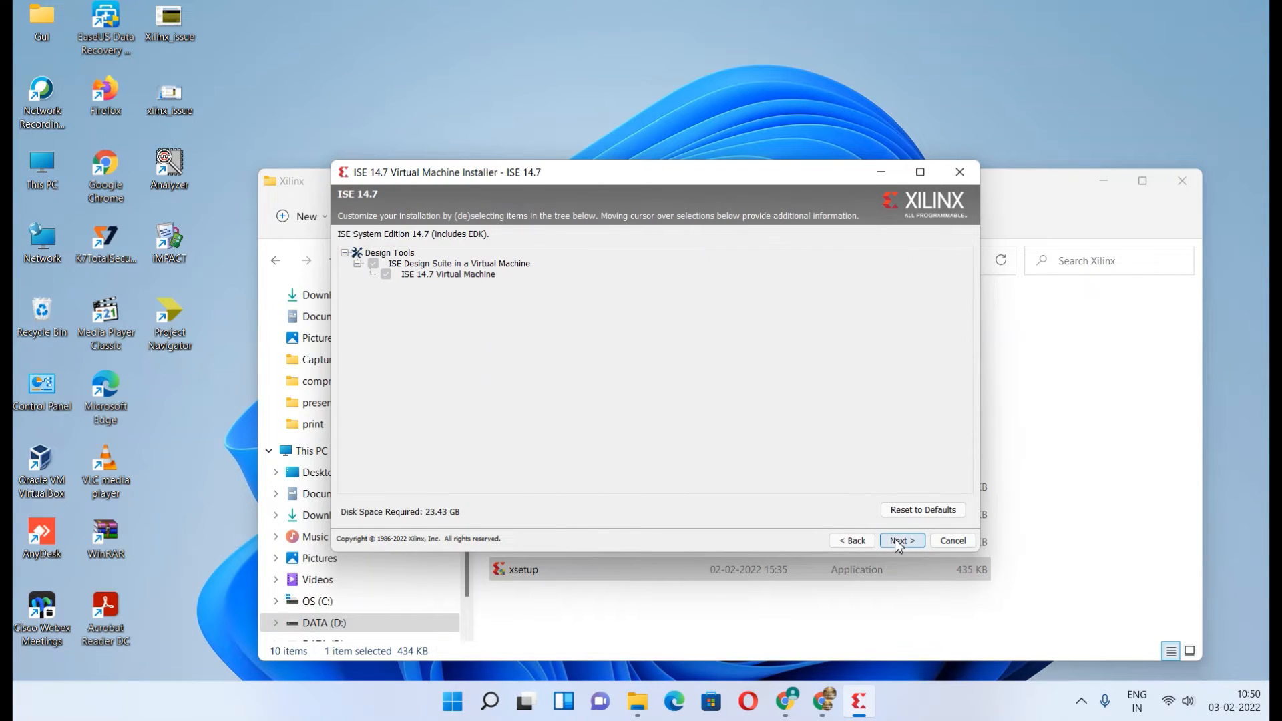
Step: Keep the default design tools and set the installation directory to the DATA (E:) drive root
click(902, 541)
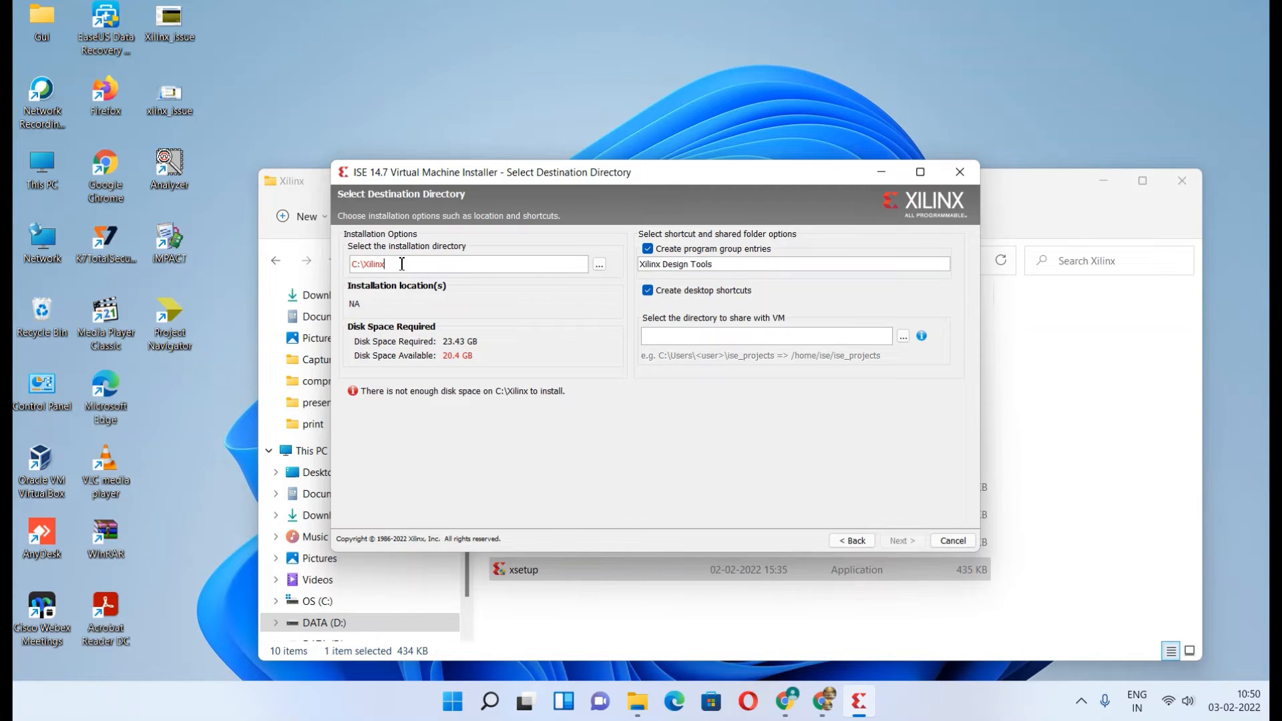
key(BackSpace)
key(BackSpace)
text(nx)
click(427, 270)
click(600, 266)
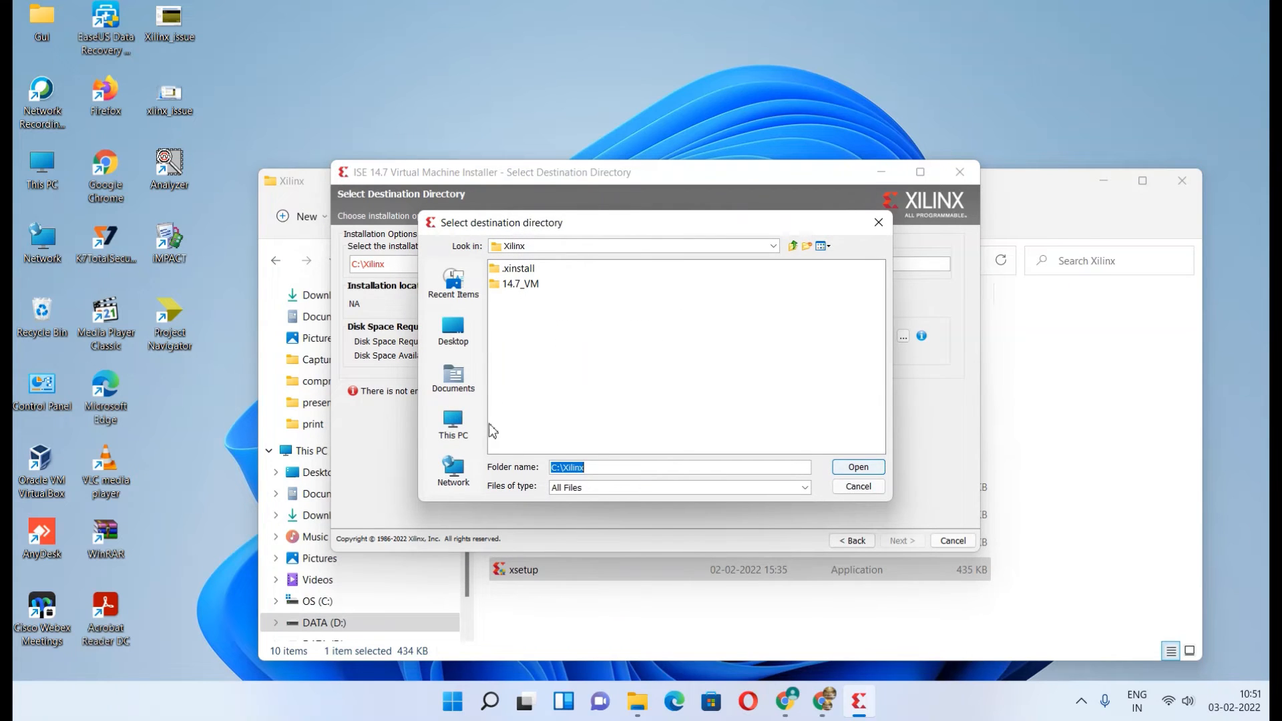
click(451, 423)
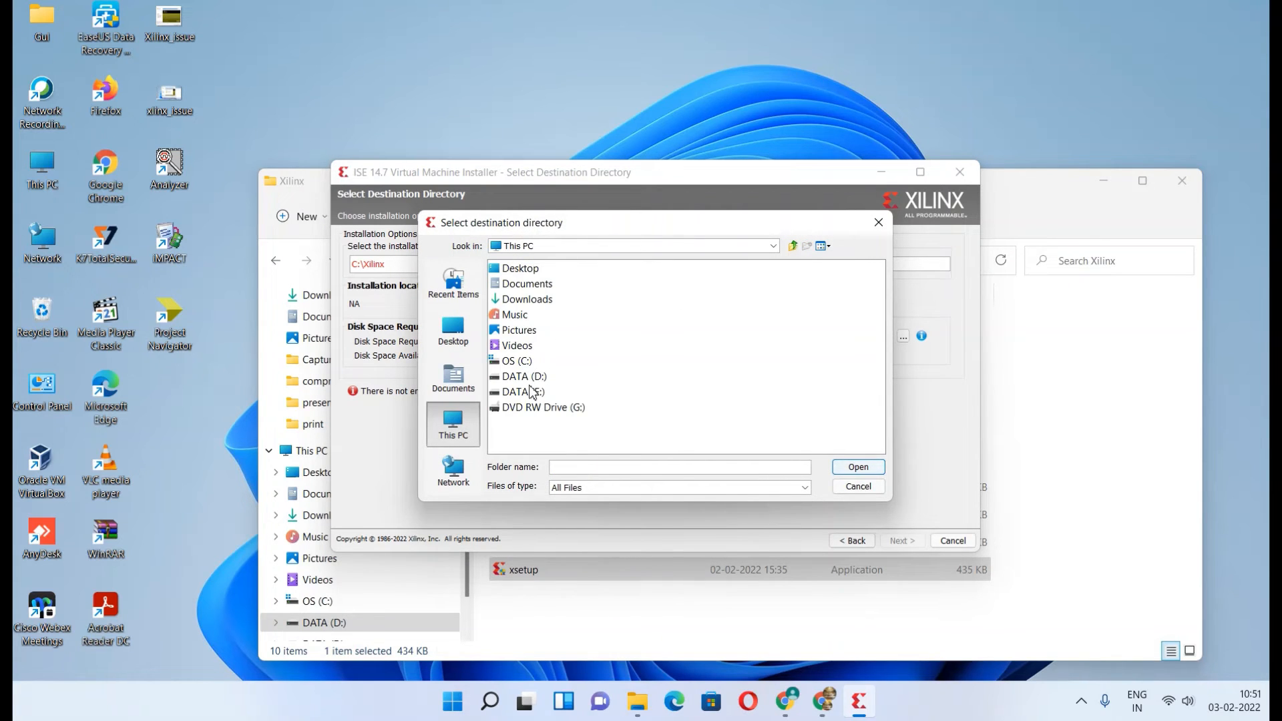
click(532, 392)
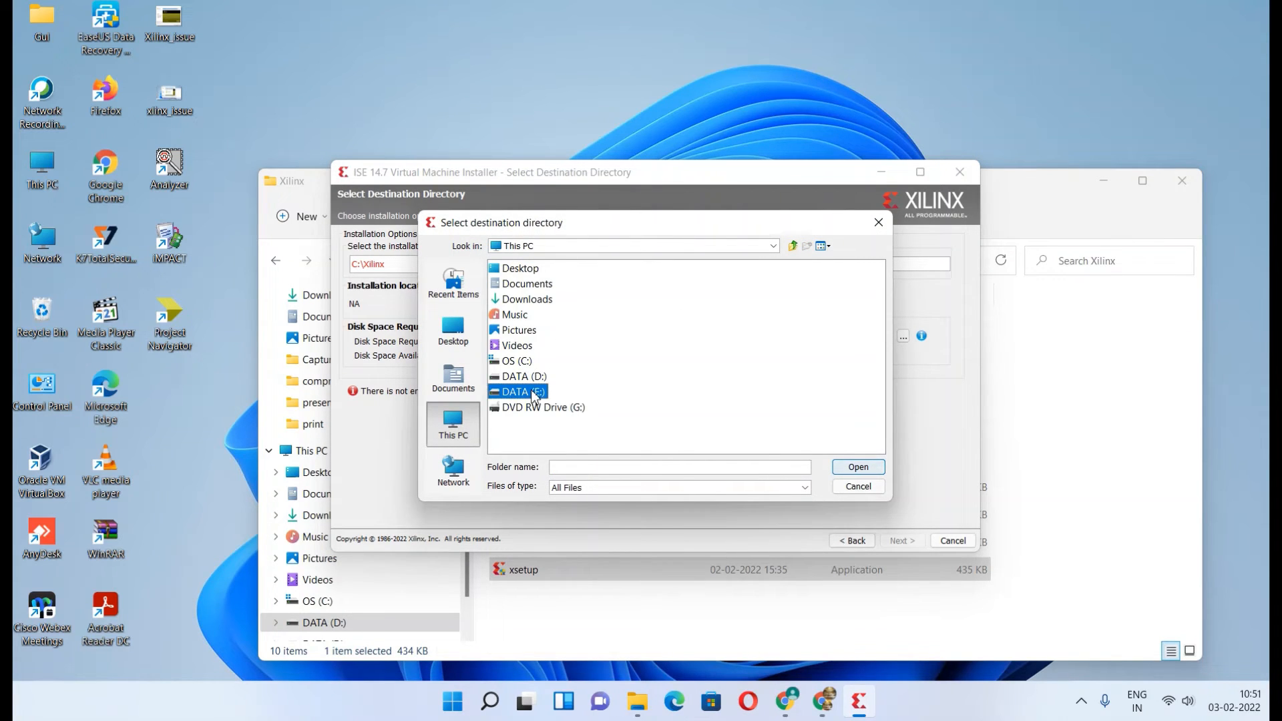
click(842, 470)
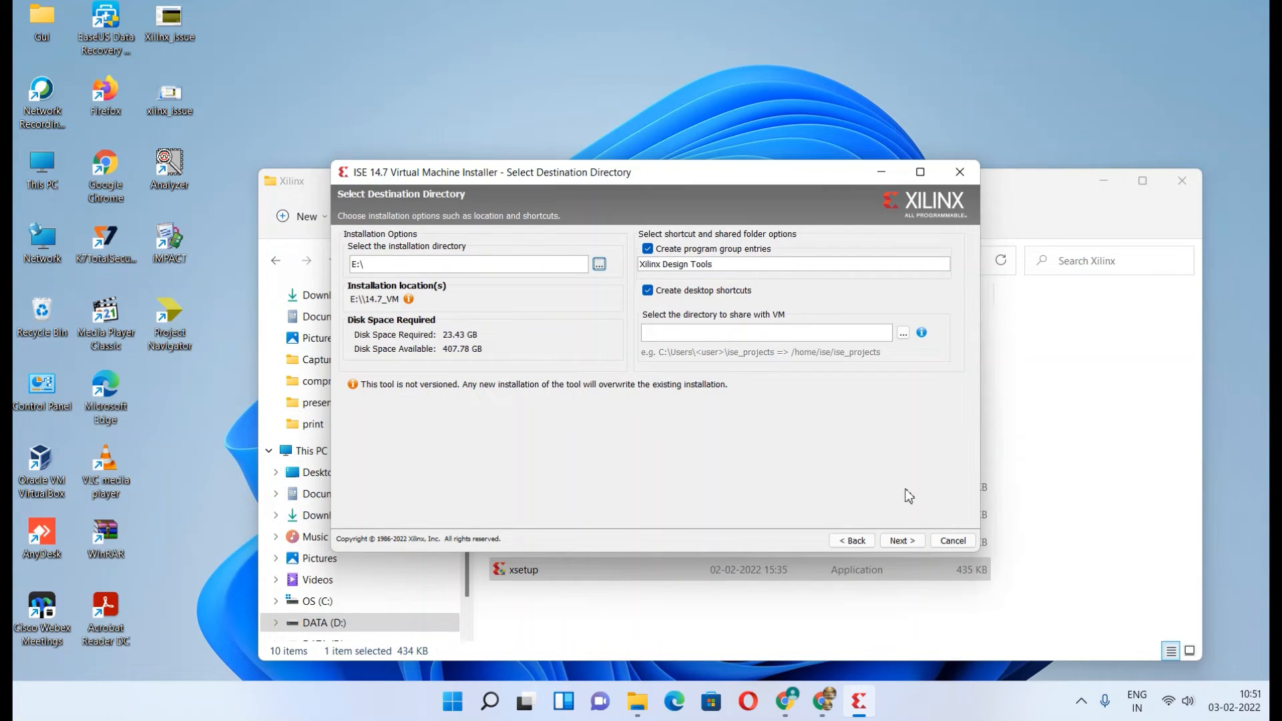
Step: Proceed without a shared VM directory and start installing the ISE 14.7 virtual machine
click(909, 540)
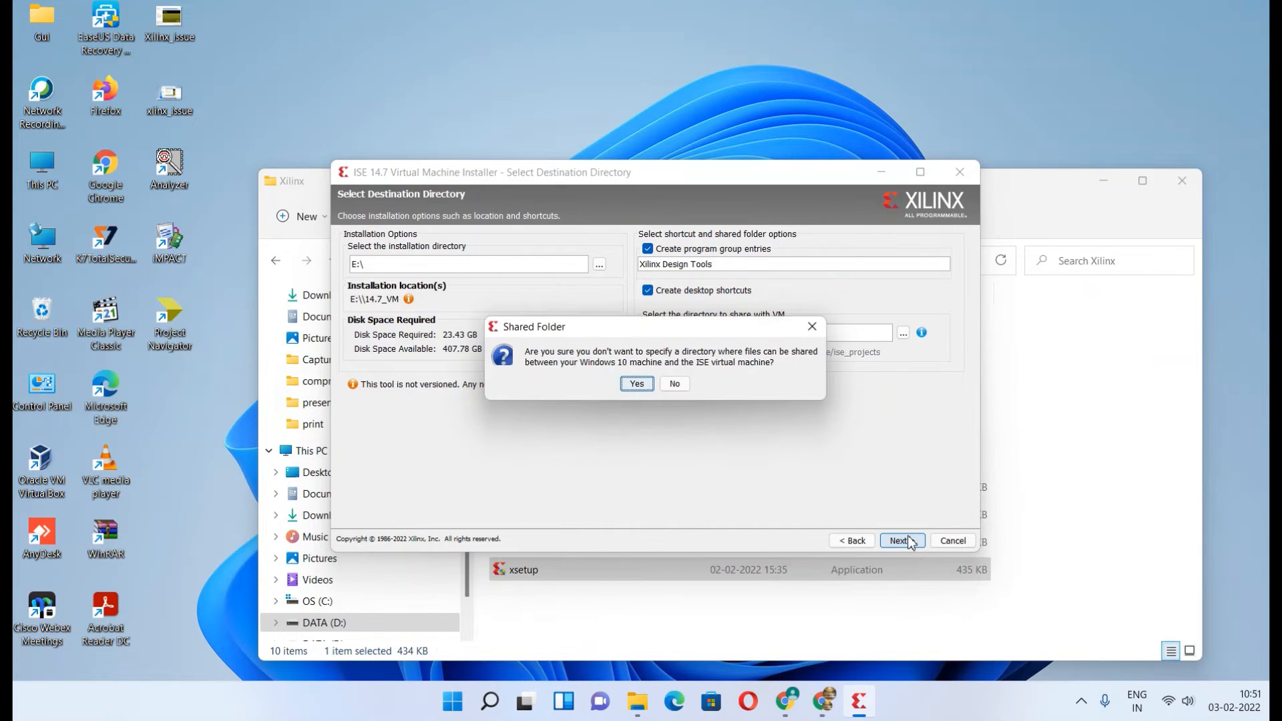
click(635, 384)
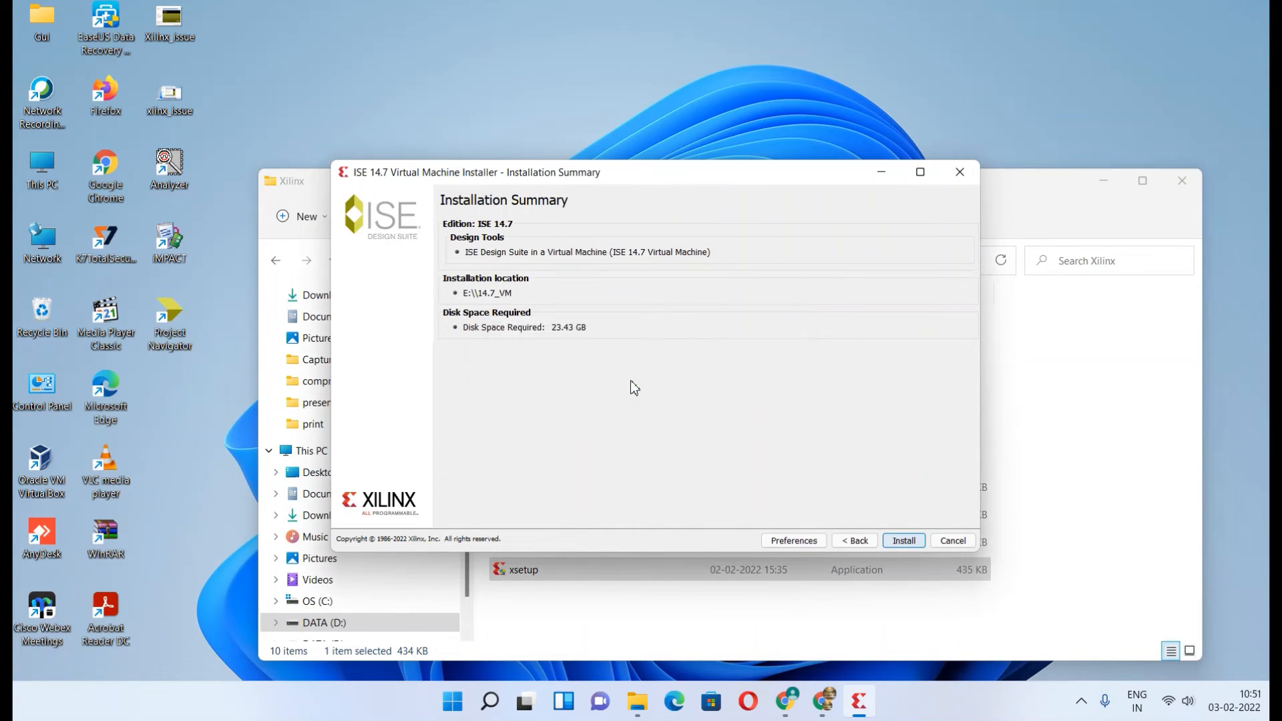
click(910, 542)
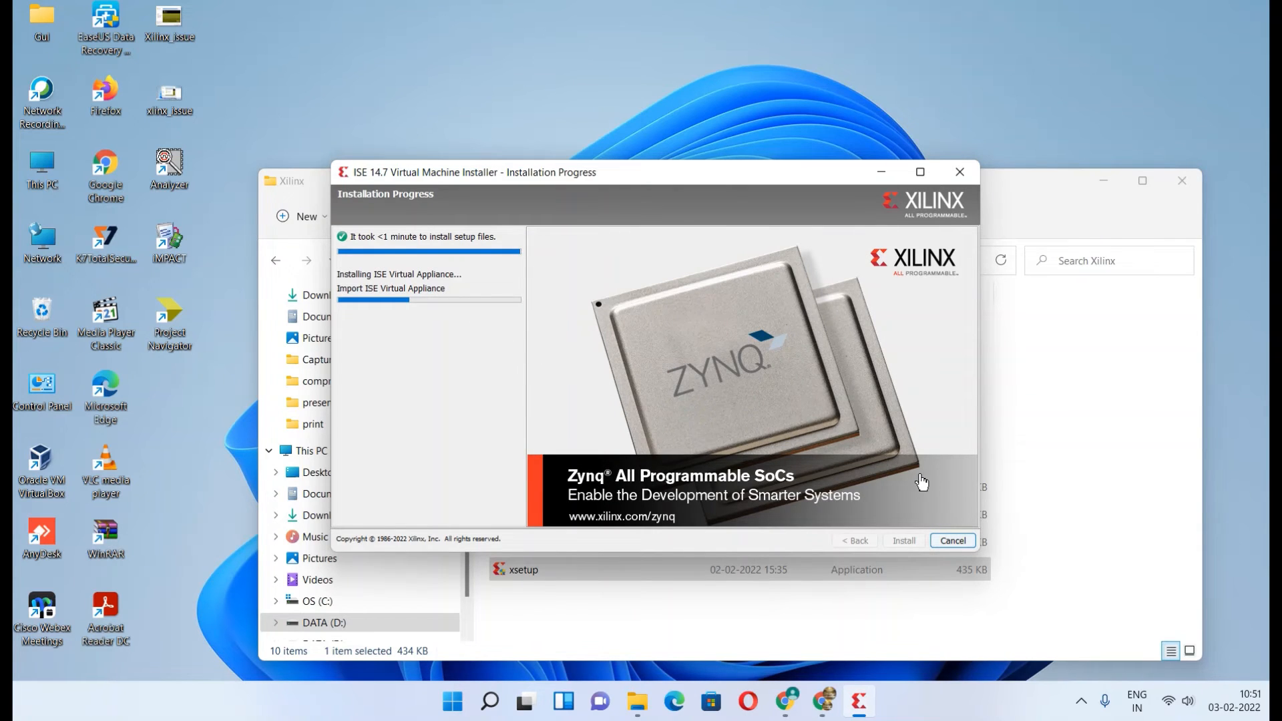
Step: Cancel the running ISE 14.7 installation and dismiss the installer's dialogs
click(953, 541)
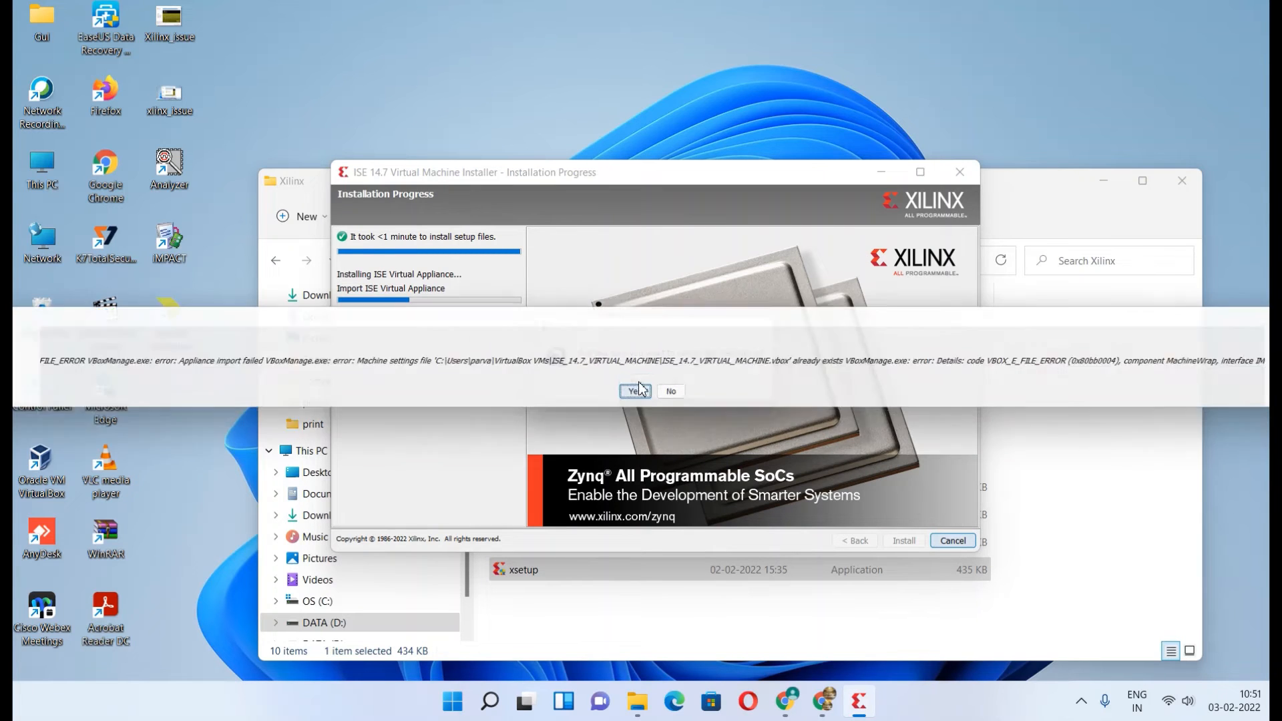
click(636, 390)
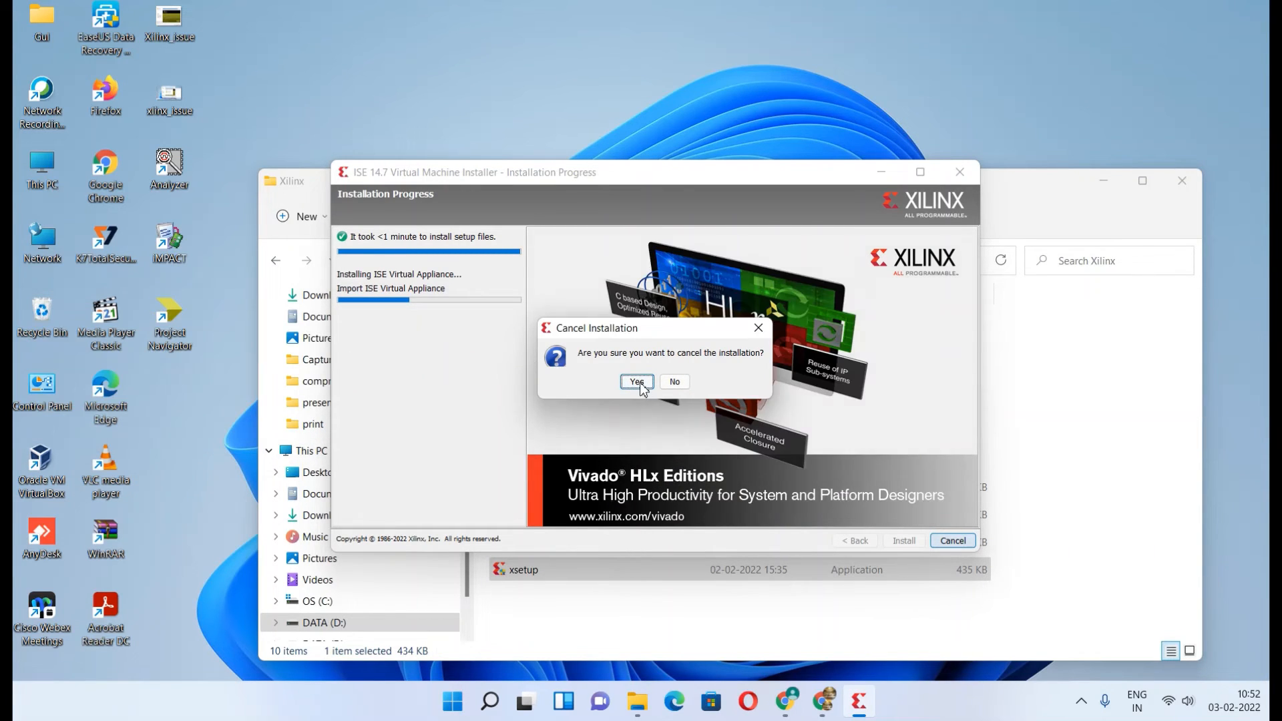
click(639, 382)
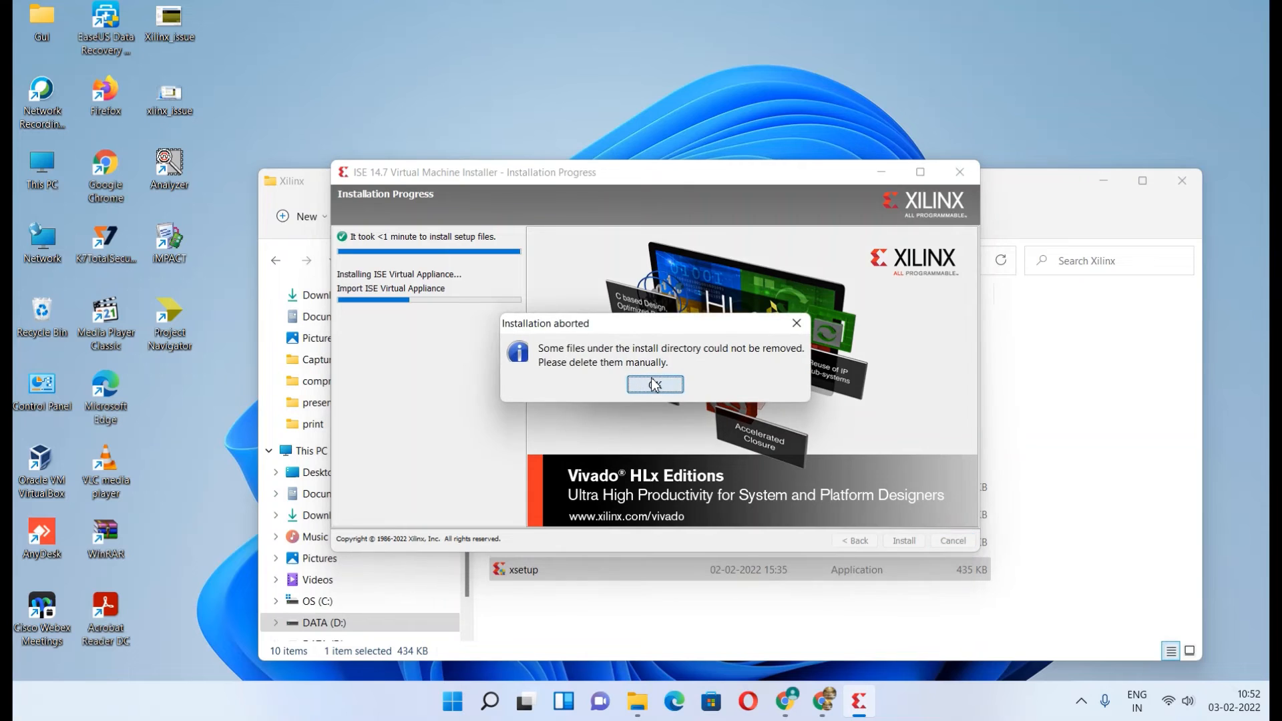
click(655, 384)
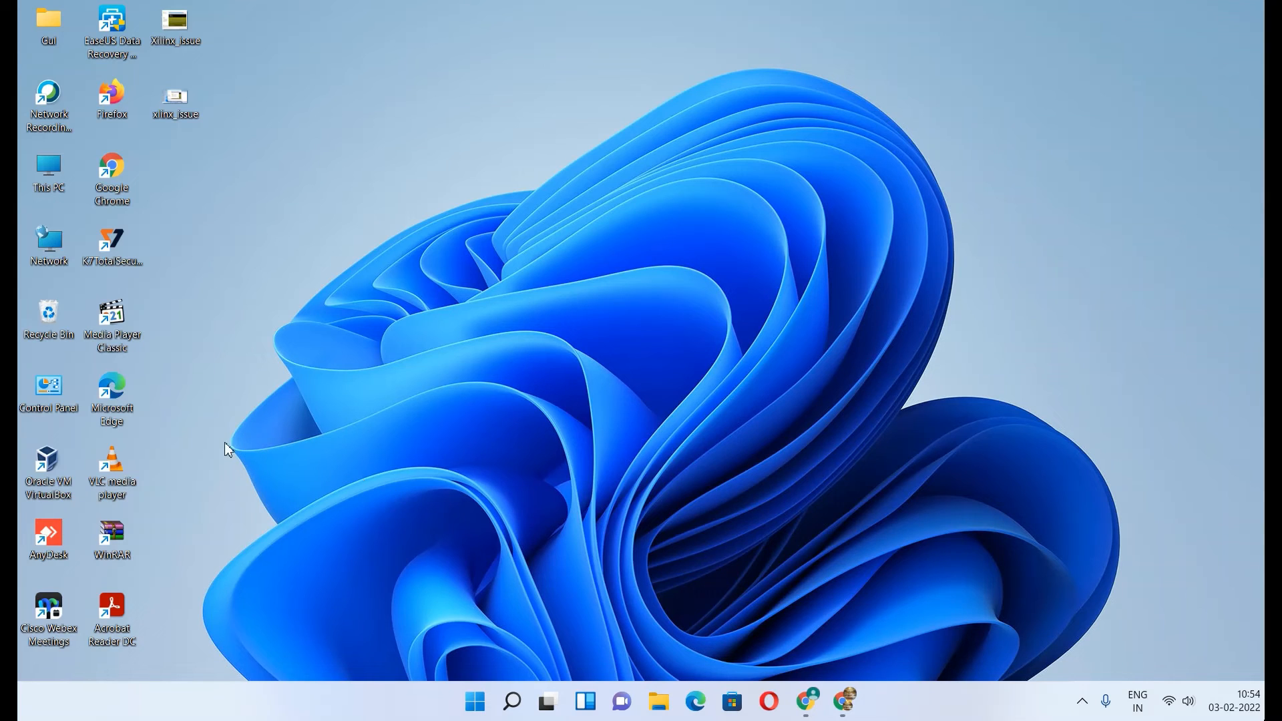
Step: Open Oracle VM VirtualBox Manager and start the ISE_14.7_VIRTUAL_MACHINE
double_click(56, 472)
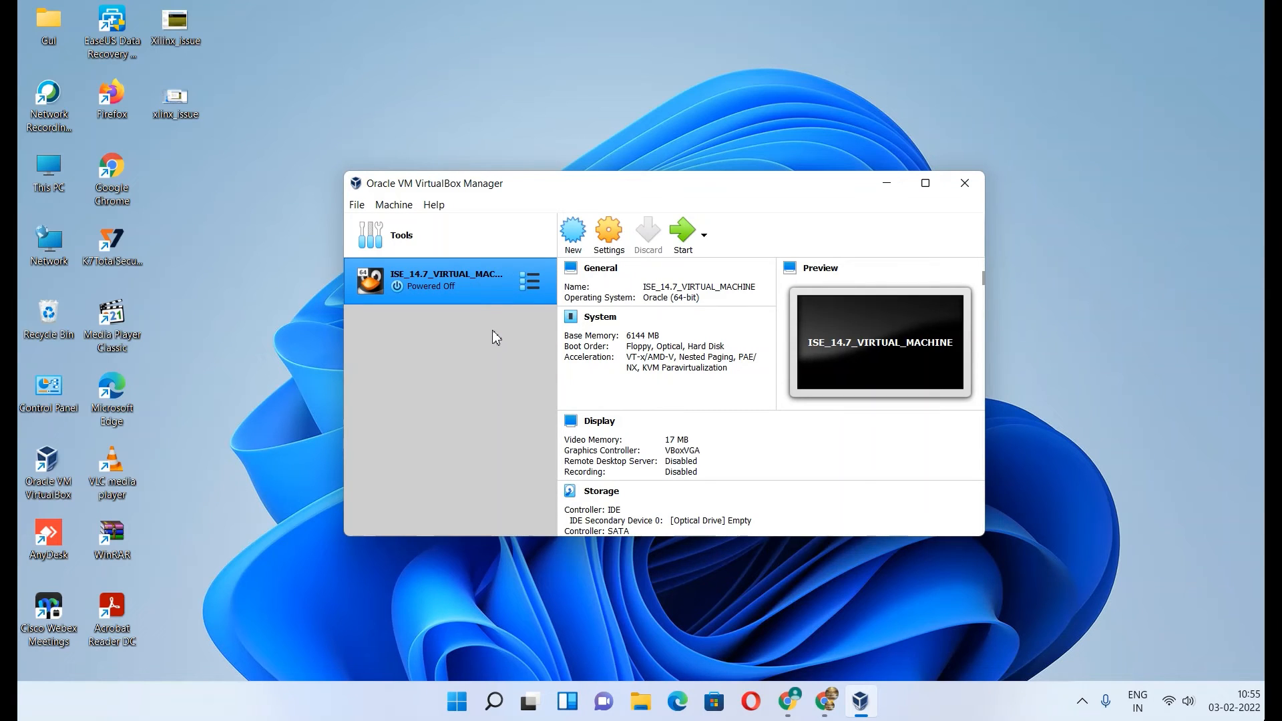
double_click(478, 290)
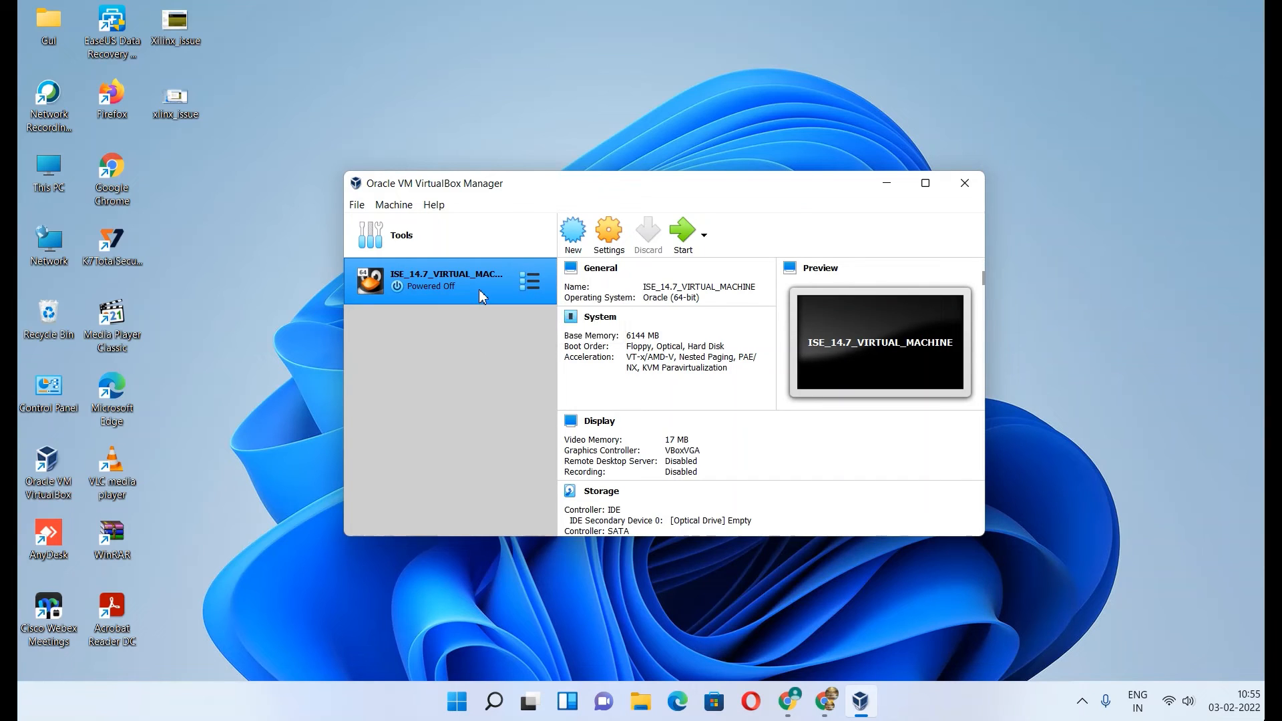